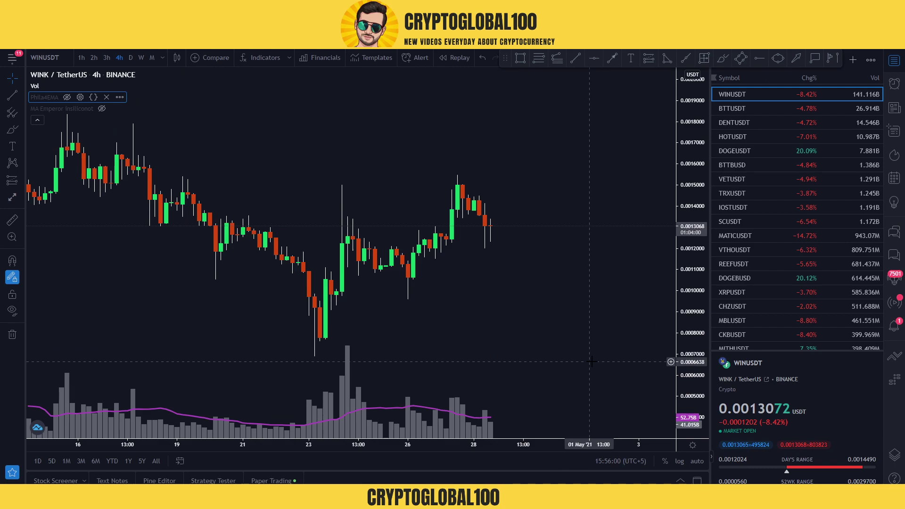
# Hide the watchlist beside the WINUSDT 4h chart.
pyautogui.scroll(-1, 250, 279)
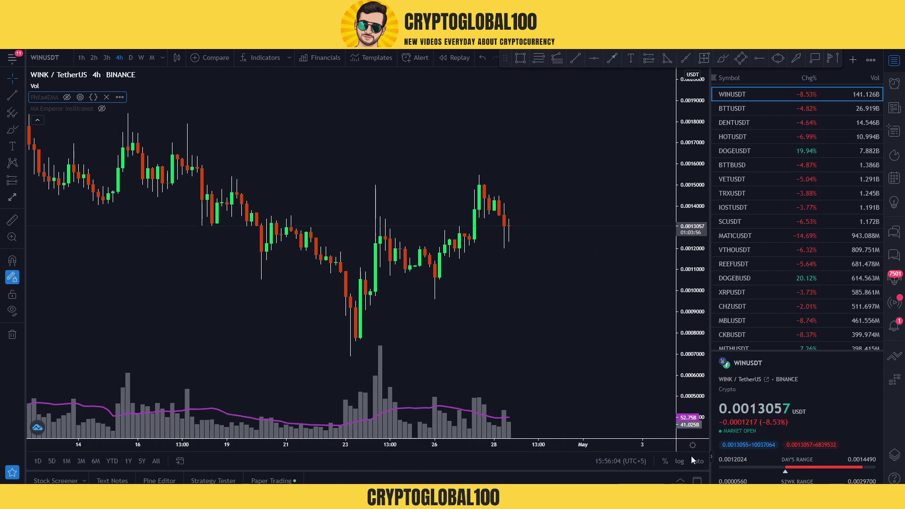
pyautogui.hotkey('alt', 'w')
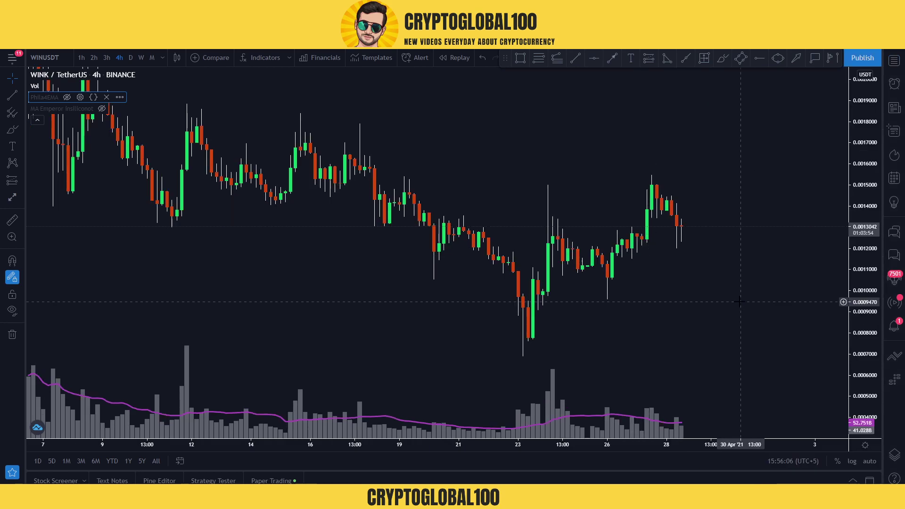
pyautogui.scroll(1, 662, 347)
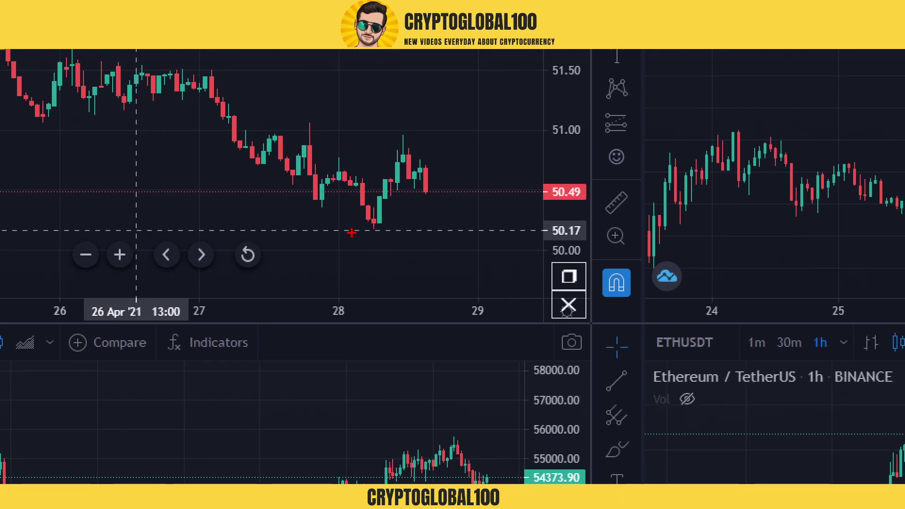
# Sketch red freehand marks on the BTC.D chart: a support line near 50.17, the rise from it and a projected fall back, then clear them.
pyautogui.moveTo(351, 233); pyautogui.dragTo(458, 233)
pyautogui.moveTo(366, 230)
pyautogui.mouseDown()
pyautogui.moveTo(405, 122)
pyautogui.moveTo(444, 137)
pyautogui.moveTo(415, 150)
pyautogui.moveTo(424, 166)
pyautogui.mouseUp()
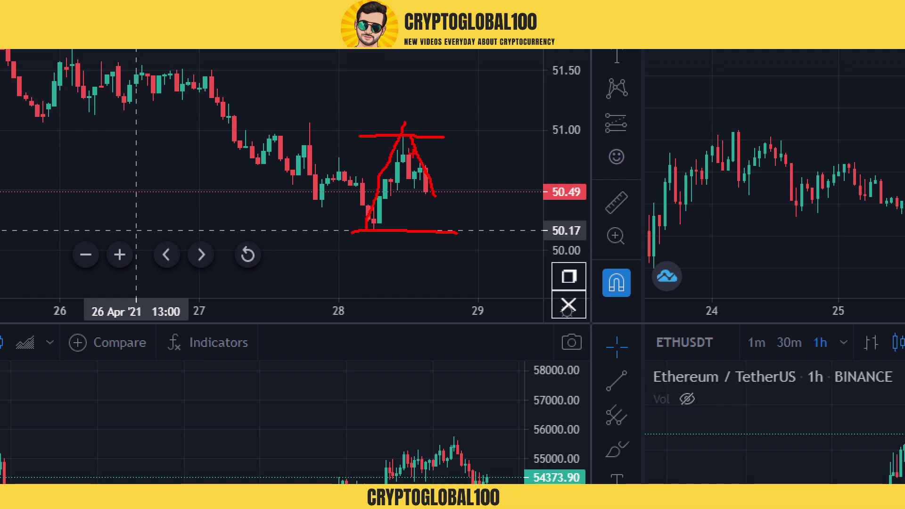
pyautogui.moveTo(409, 148); pyautogui.dragTo(446, 232)
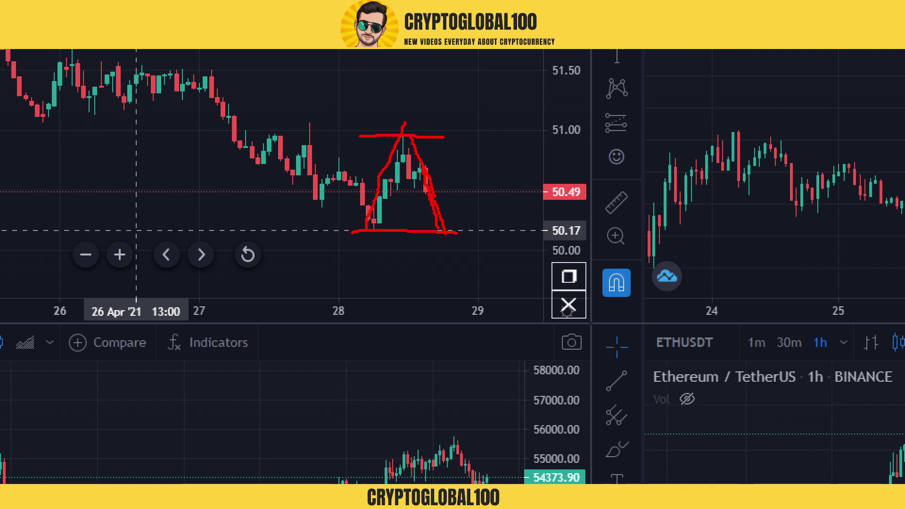
pyautogui.press('Escape')
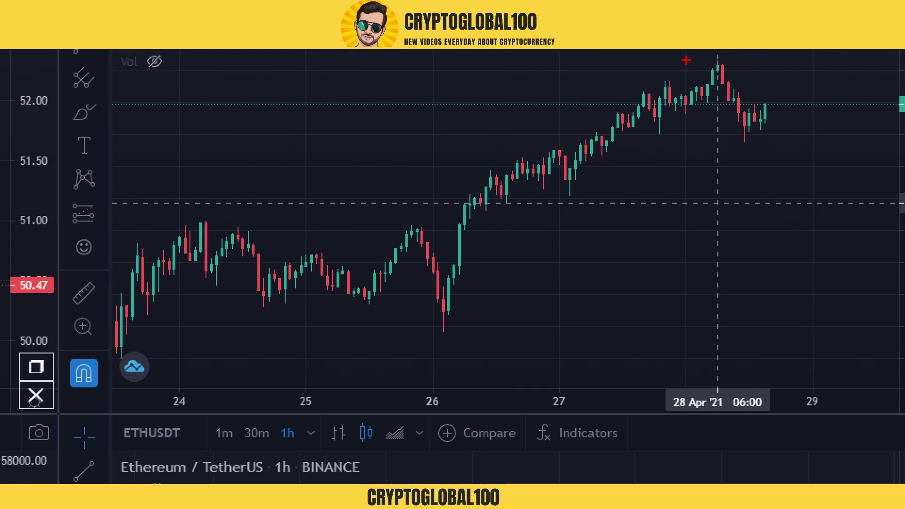
# Sketch red resistance lines at the 28 April peak of the TOTAL2 chart, with a projected rise to them and possible rejection or breakout paths.
pyautogui.moveTo(686, 60); pyautogui.dragTo(822, 59)
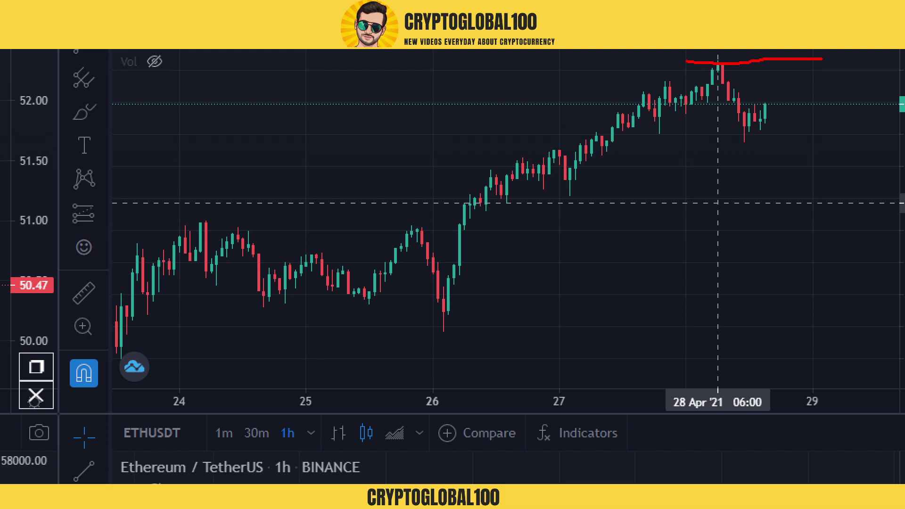
pyautogui.moveTo(762, 109); pyautogui.dragTo(770, 66)
pyautogui.moveTo(769, 67)
pyautogui.mouseDown()
pyautogui.moveTo(773, 58)
pyautogui.moveTo(786, 87)
pyautogui.mouseUp()
pyautogui.moveTo(700, 64); pyautogui.dragTo(813, 75)
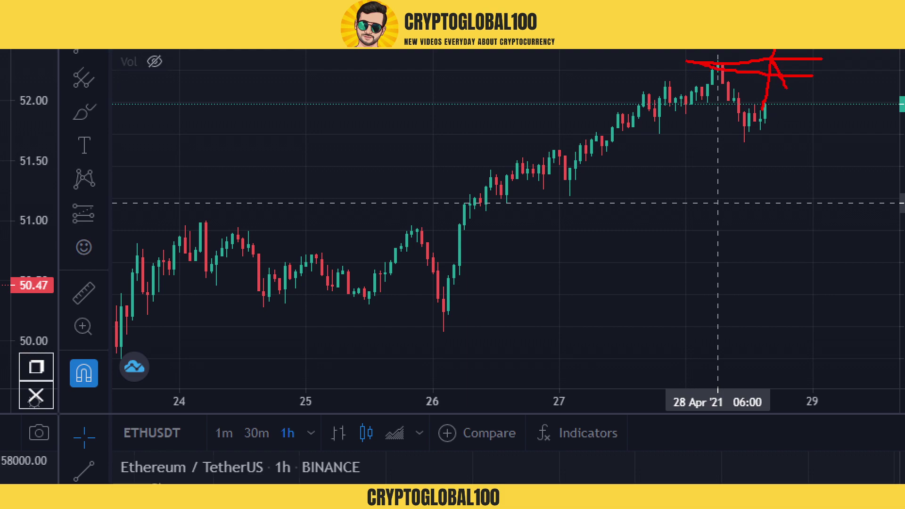
pyautogui.moveTo(711, 58); pyautogui.dragTo(826, 61)
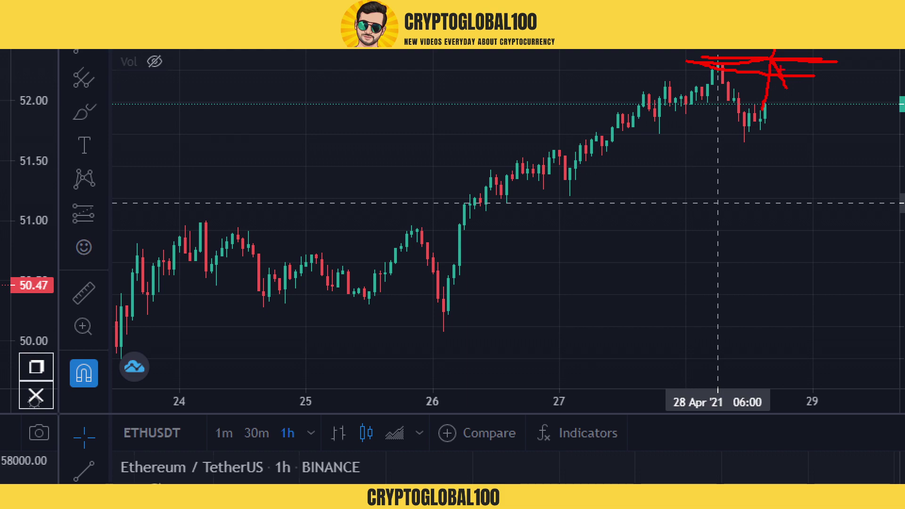
pyautogui.moveTo(783, 82); pyautogui.dragTo(806, 135)
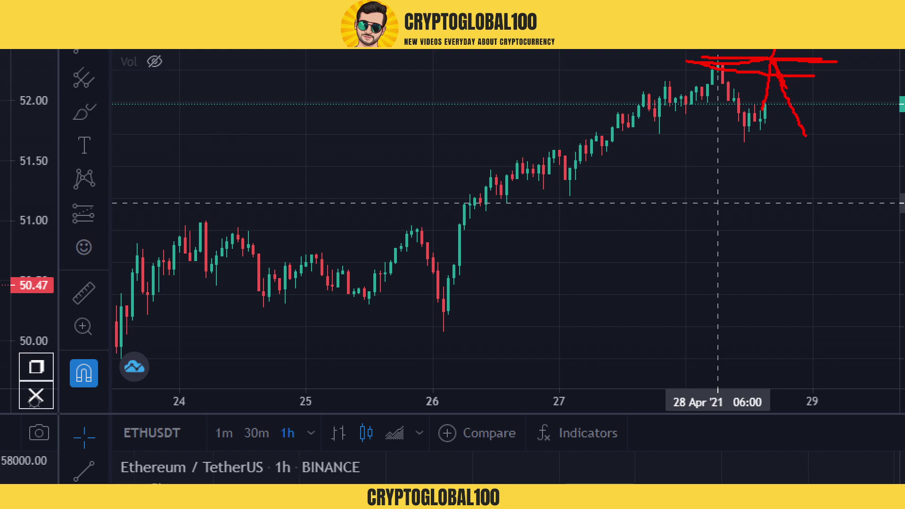
pyautogui.moveTo(762, 109); pyautogui.dragTo(788, 49)
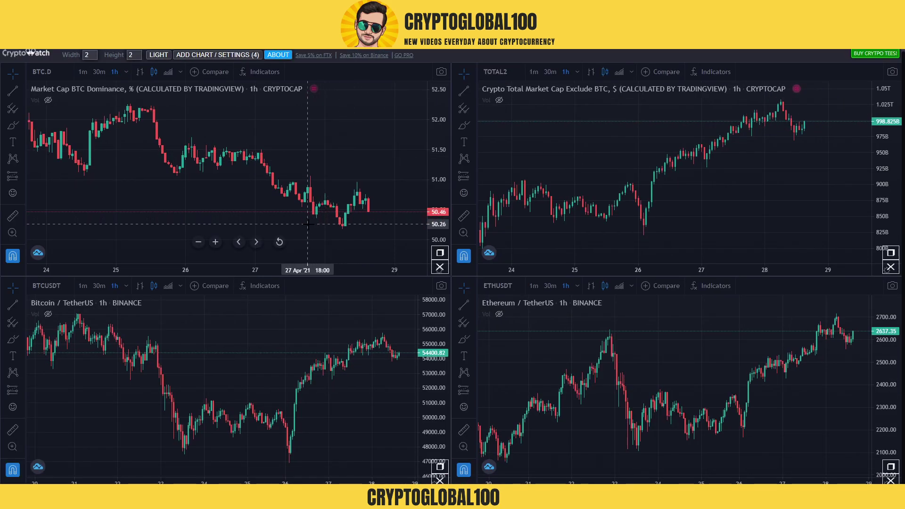
# Sketch a red support line near 50.2 on the BTC.D chart and downward strokes showing a drop in dominance.
pyautogui.moveTo(318, 230)
pyautogui.mouseDown()
pyautogui.moveTo(412, 226)
pyautogui.moveTo(368, 213)
pyautogui.mouseUp()
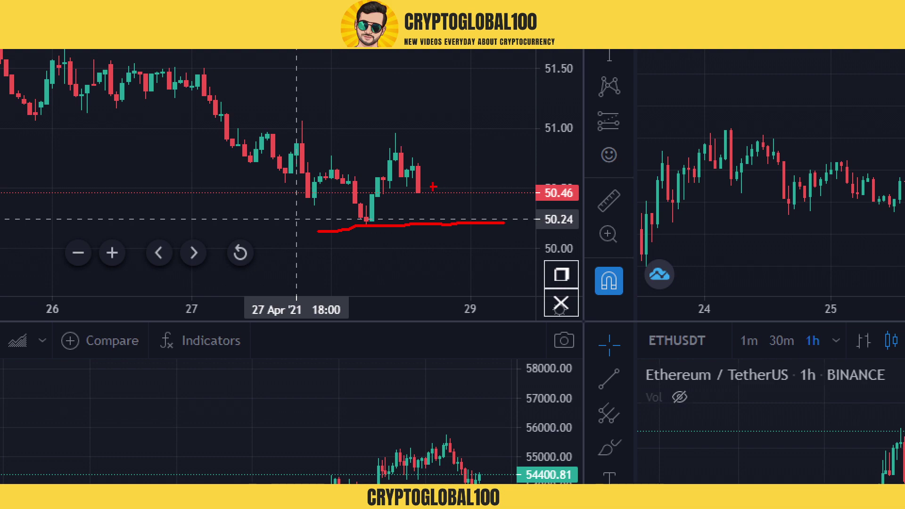
pyautogui.moveTo(418, 196); pyautogui.dragTo(448, 261)
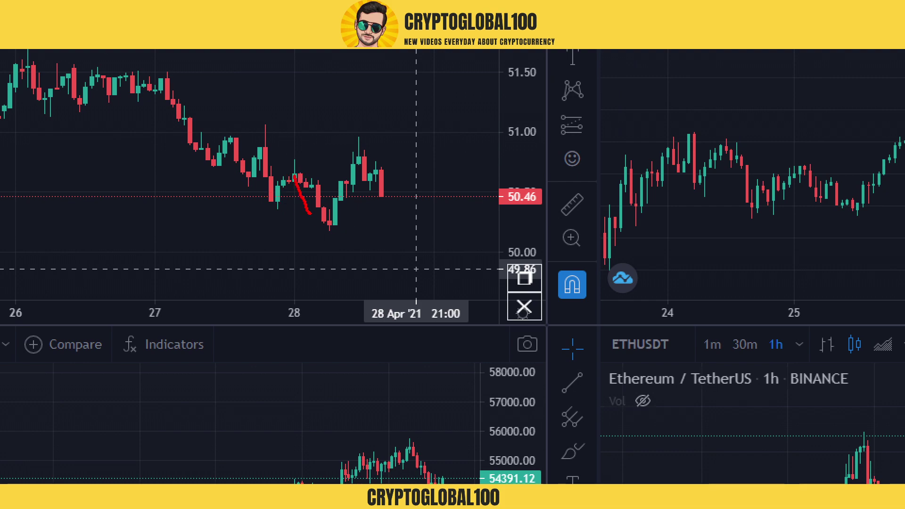
pyautogui.moveTo(310, 214); pyautogui.dragTo(322, 231)
pyautogui.moveTo(303, 165); pyautogui.dragTo(344, 228)
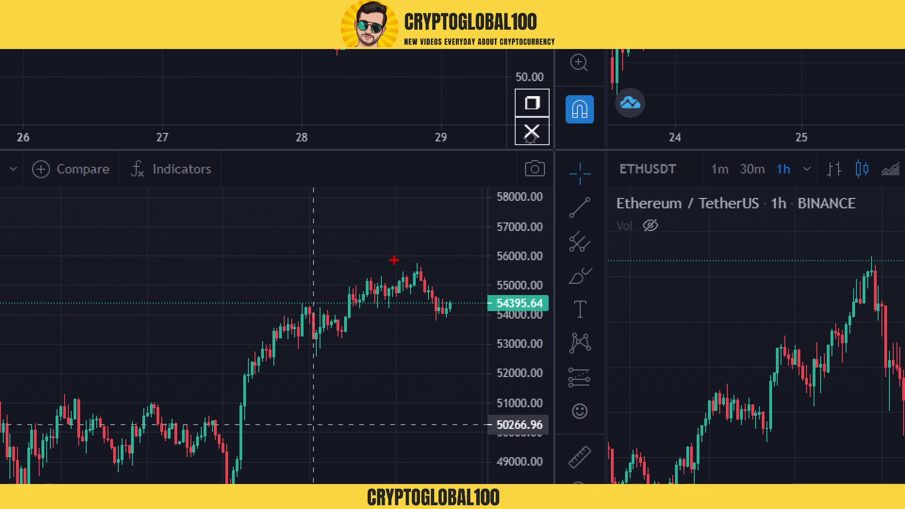
# Sketch red freehand lines on the BTCUSDT chart at about 55,300 and 53,700, plus a rising line under the lows.
pyautogui.moveTo(387, 269); pyautogui.dragTo(483, 276)
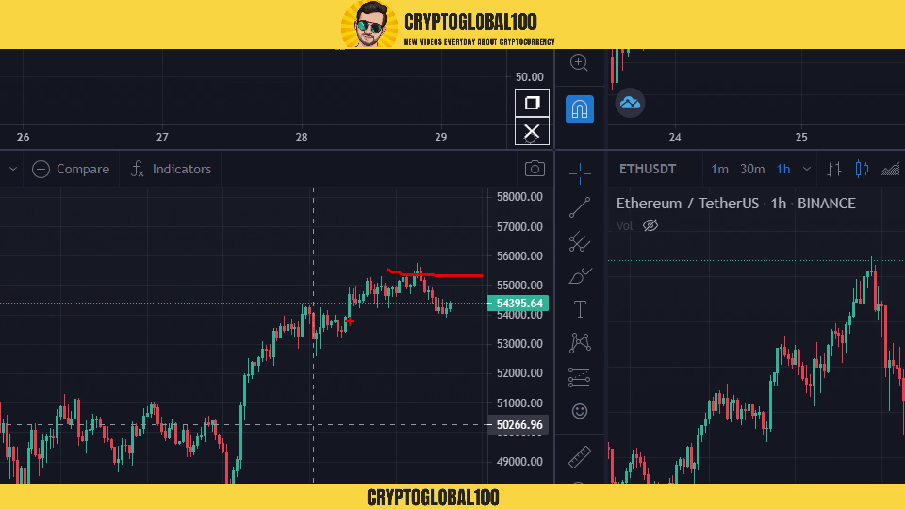
pyautogui.moveTo(350, 322); pyautogui.dragTo(482, 324)
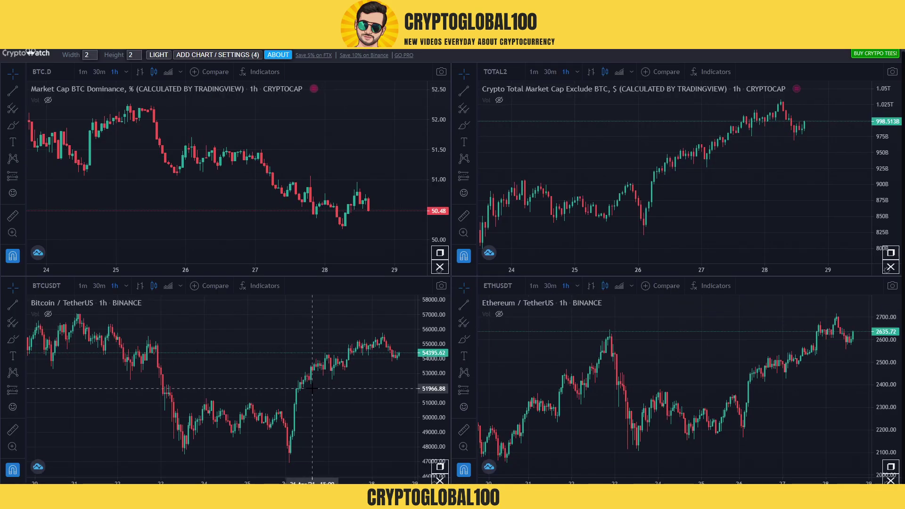
pyautogui.moveTo(303, 392); pyautogui.dragTo(509, 324)
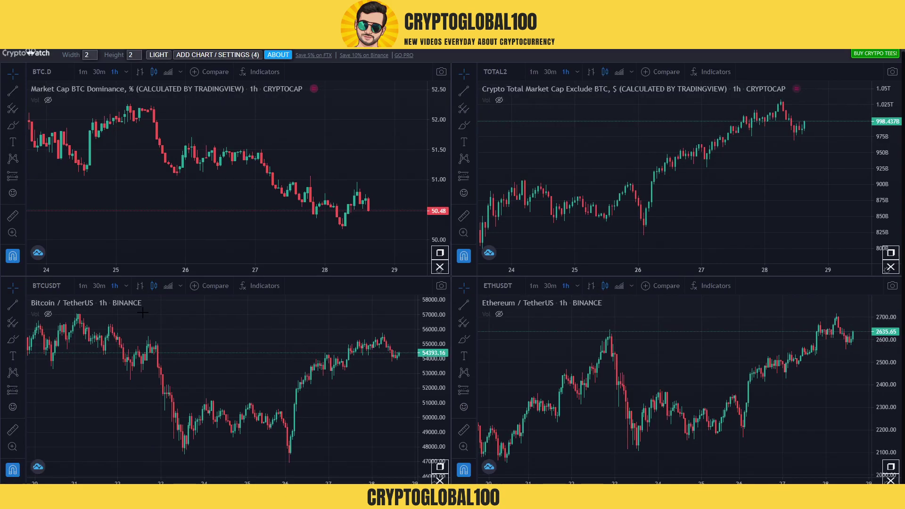
# Draw a rising trend line under the BTCUSDT lows from 52275.00 on 26 April to about 54276 on 28 April.
pyautogui.click(12, 304)
pyautogui.click(311, 384)
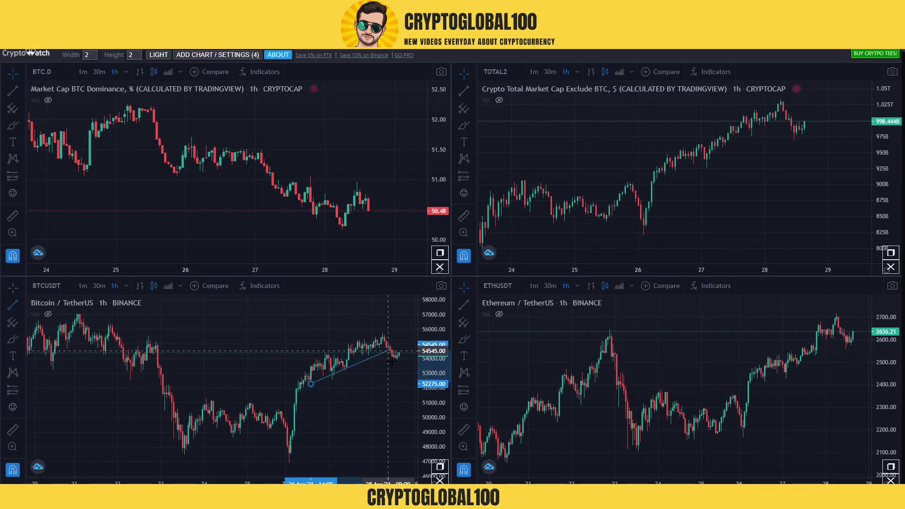
pyautogui.click(411, 354)
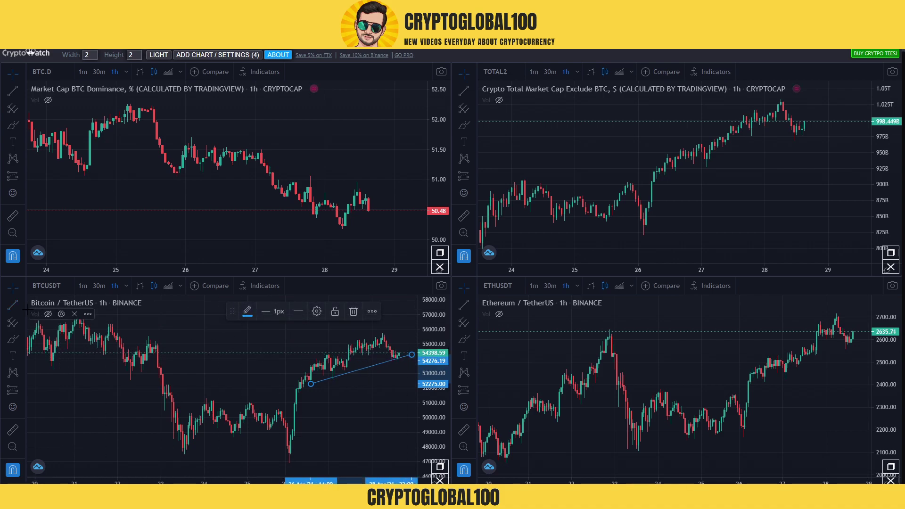
pyautogui.click(355, 335)
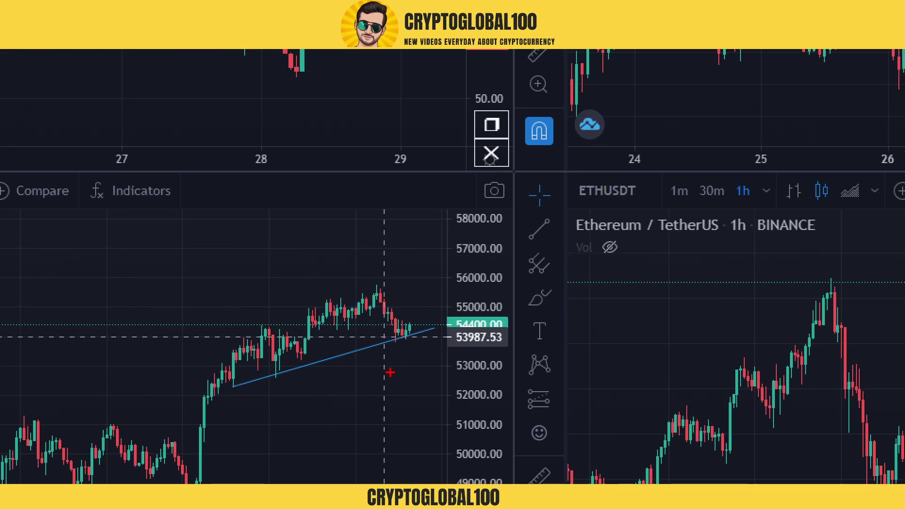
# Mark the two lows touching the BTCUSDT trend line with red arcs and sketch a rising line above the candles.
pyautogui.moveTo(390, 337); pyautogui.dragTo(418, 342)
pyautogui.moveTo(278, 380); pyautogui.dragTo(299, 361)
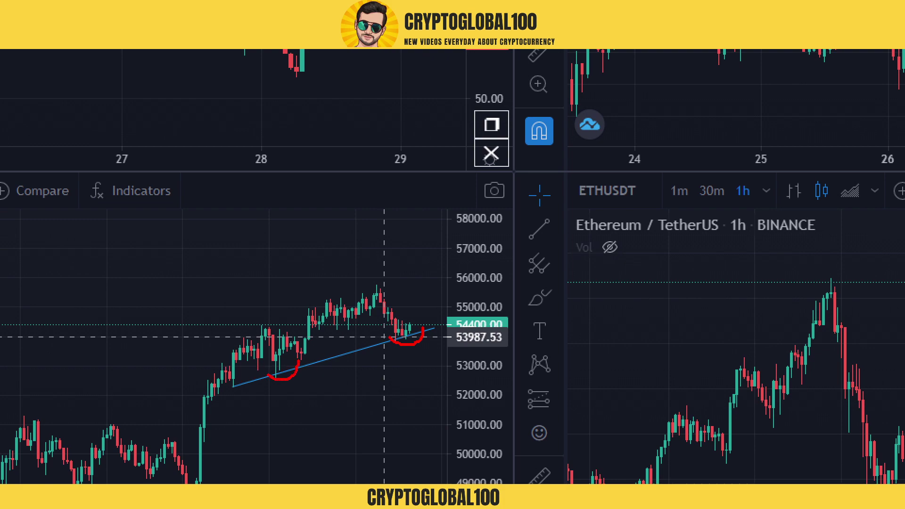
pyautogui.moveTo(223, 349)
pyautogui.mouseDown()
pyautogui.moveTo(286, 315)
pyautogui.moveTo(406, 278)
pyautogui.mouseUp()
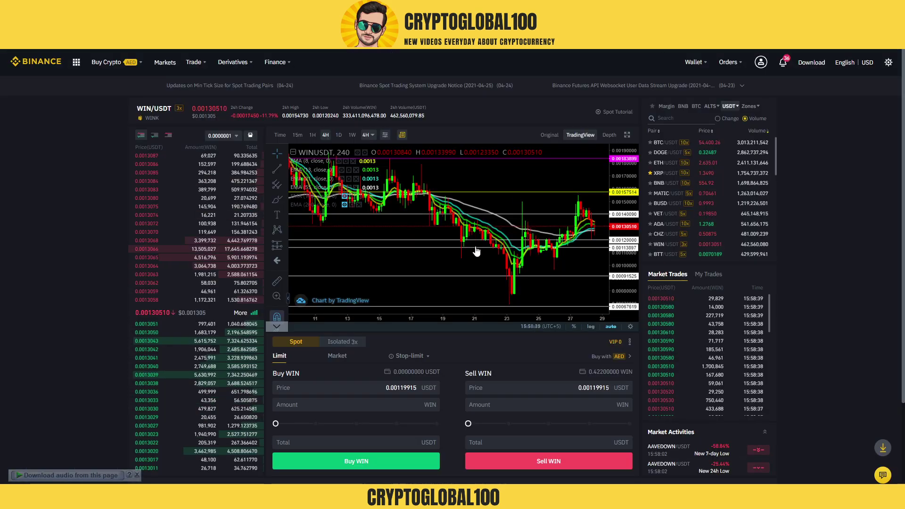
# Switch to the WINUSDT chart in TradingView and show its full April rally on the daily timeframe.
pyautogui.hotkey('ctrl', 'Tab')
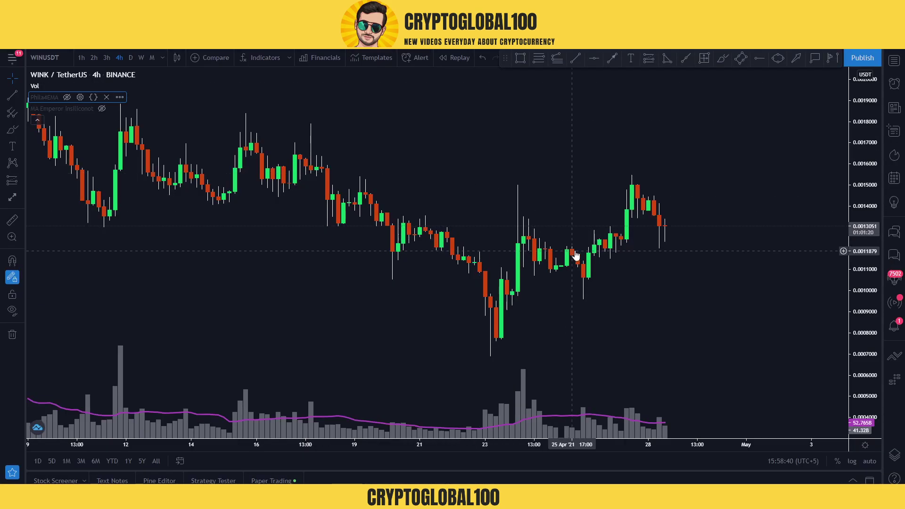
pyautogui.click(130, 58)
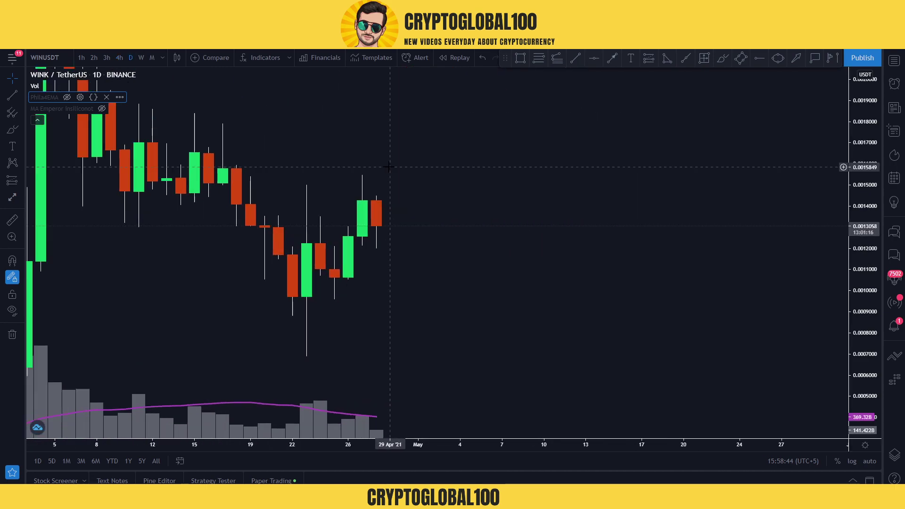
pyautogui.moveTo(857, 111); pyautogui.dragTo(854, 141)
pyautogui.scroll(-4, 855, 120)
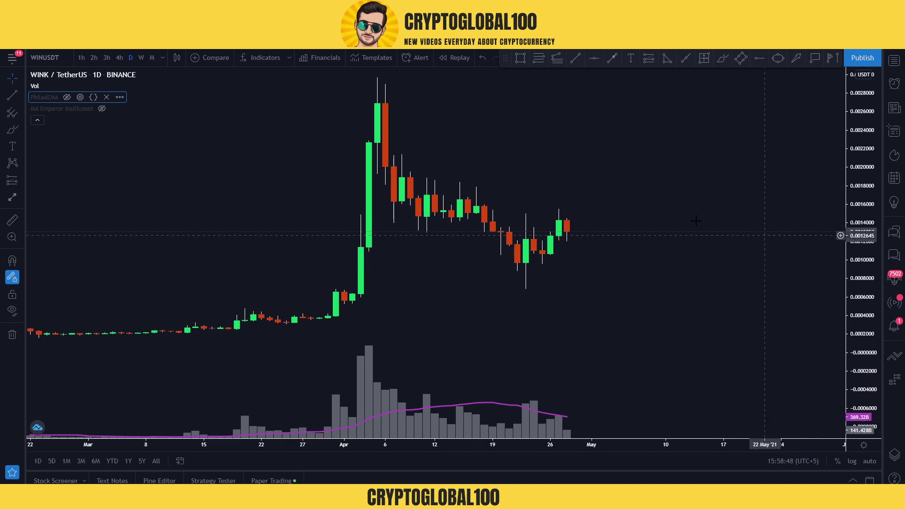
# Turn on magnet mode and place a horizontal line at 0.0019300, the low of the 5 April candle.
pyautogui.click(12, 260)
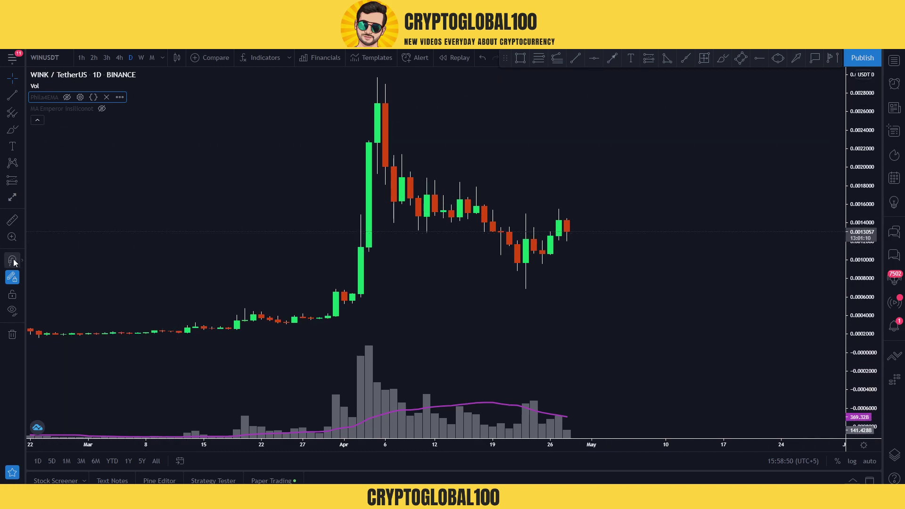
pyautogui.click(593, 60)
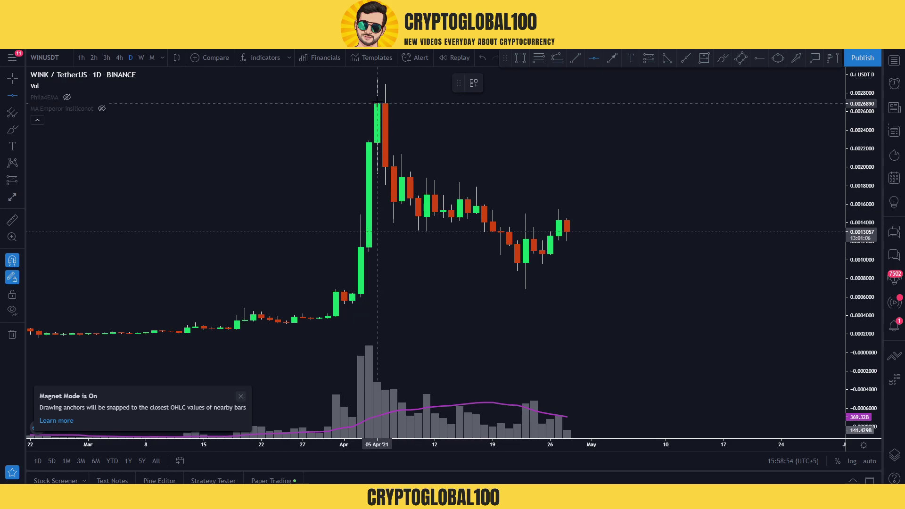
pyautogui.click(378, 174)
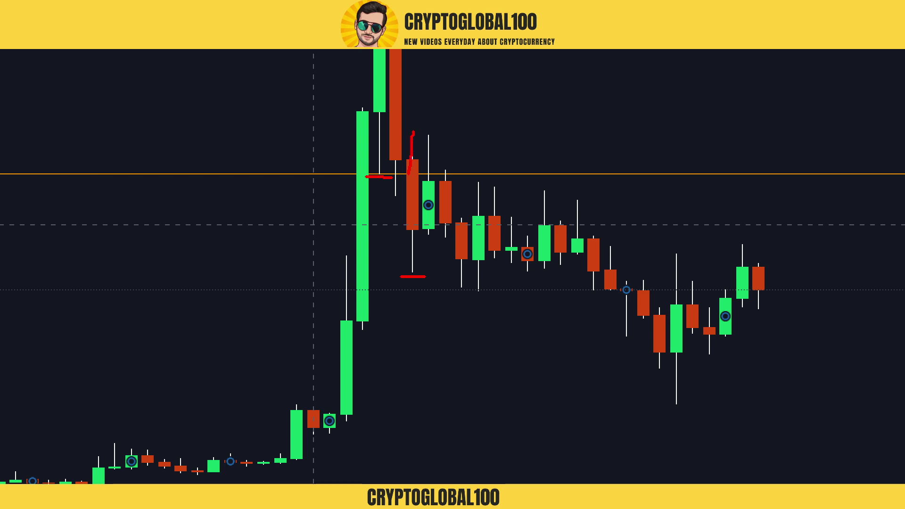
# Place a second horizontal line at 0.0014009 across the April lows of the WINUSDT daily chart.
pyautogui.moveTo(408, 173); pyautogui.dragTo(406, 235)
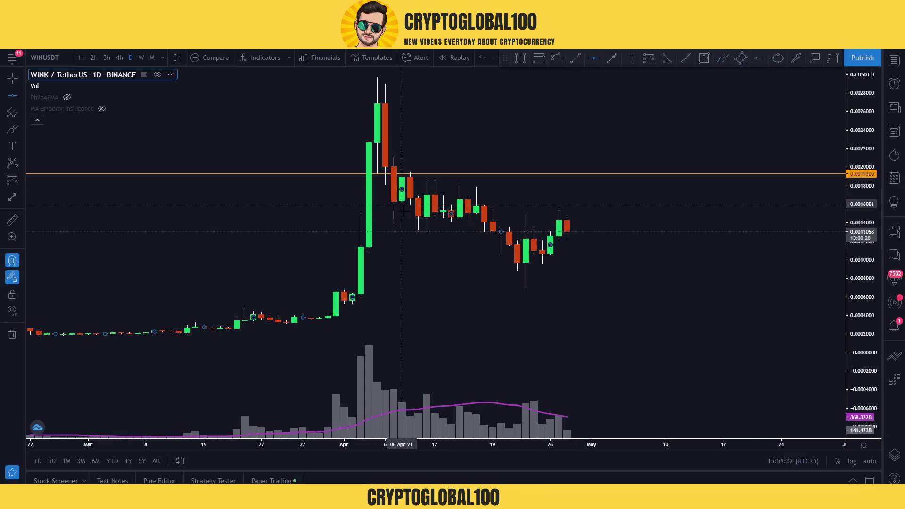
pyautogui.click(434, 222)
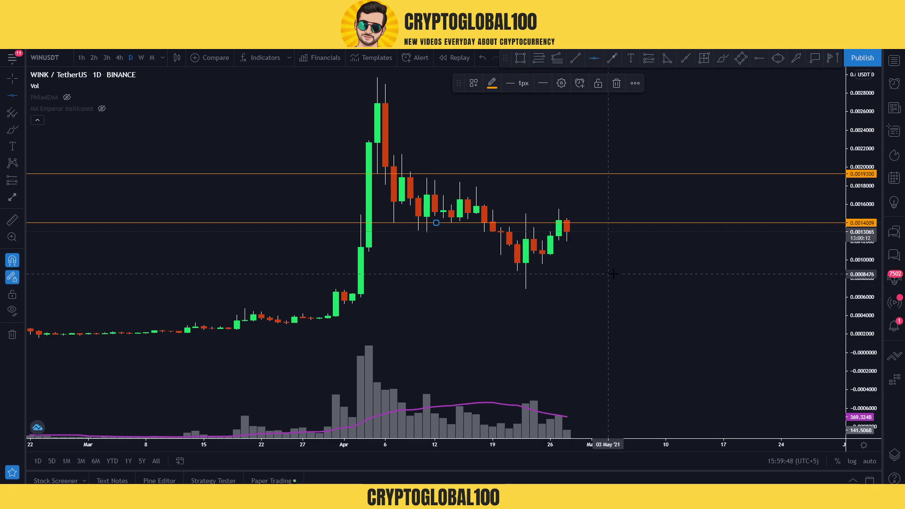
pyautogui.click(595, 280)
pyautogui.scroll(3, 571, 276)
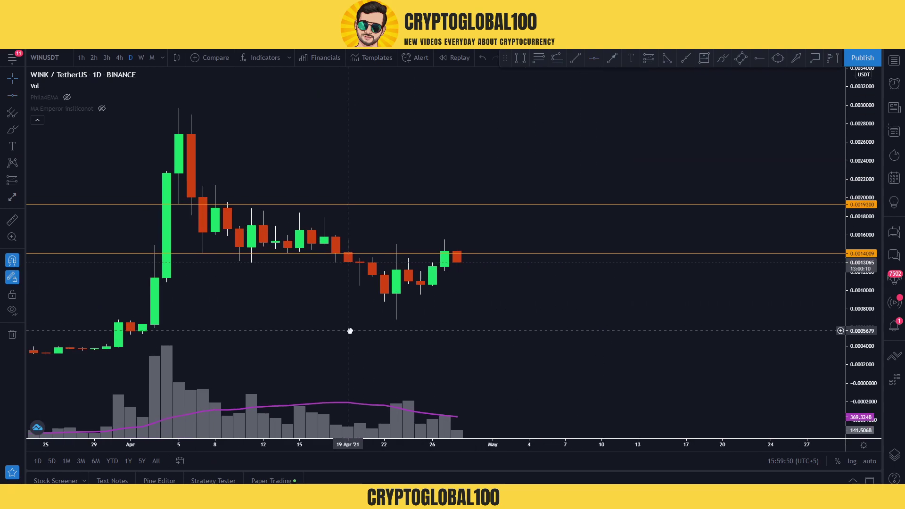
pyautogui.moveTo(349, 329); pyautogui.dragTo(395, 330)
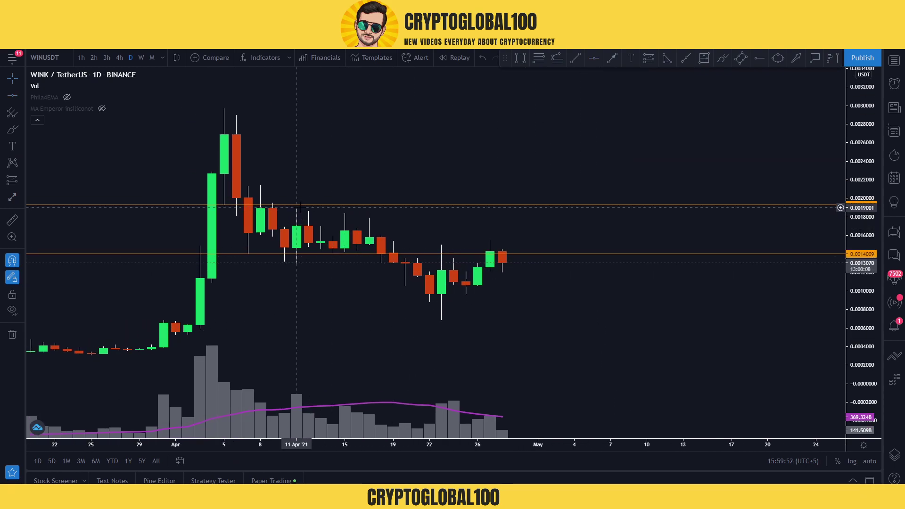
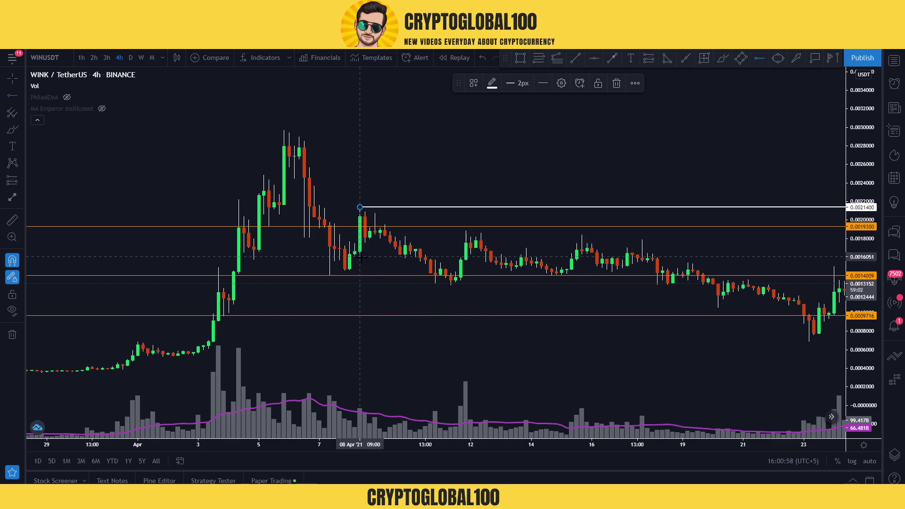
# Place a horizontal ray at 0.0016051 from the 8 April 09:00 candle on the WINUSDT 4h chart.
pyautogui.click(360, 257)
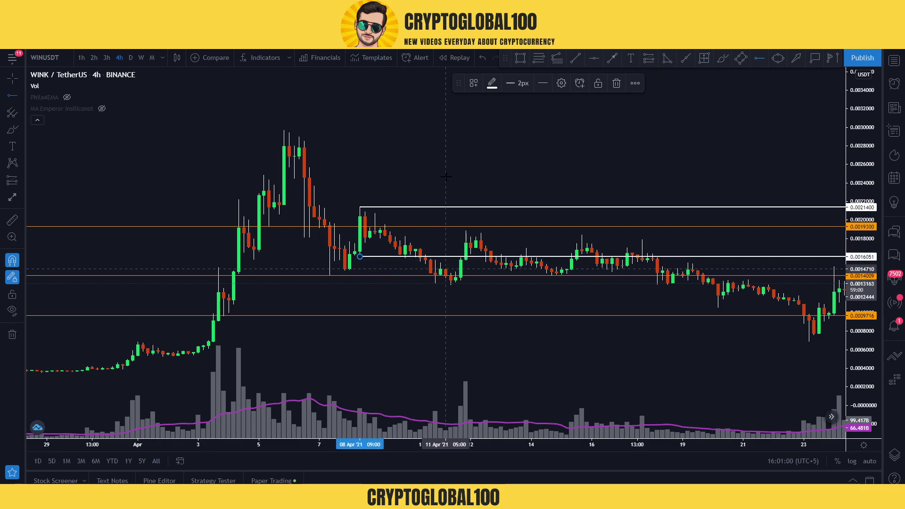
pyautogui.moveTo(441, 176); pyautogui.dragTo(326, 157)
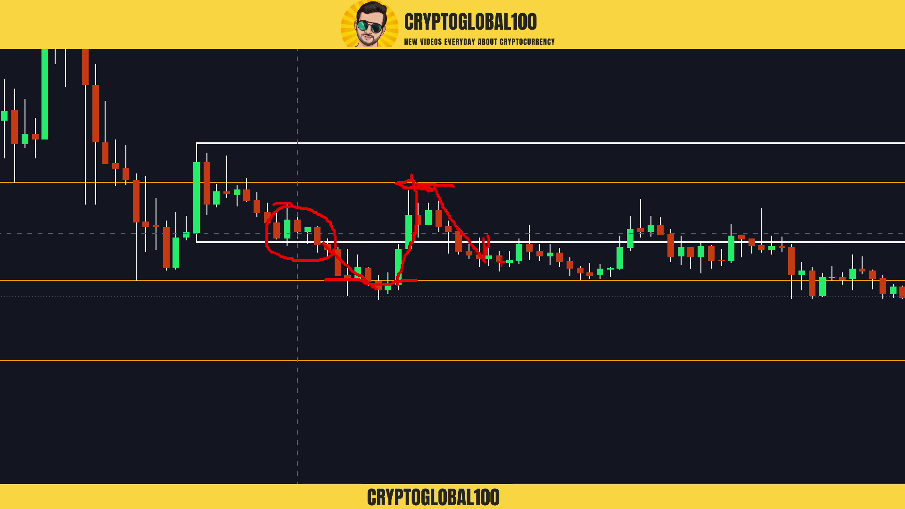
# Trace the price swings around the 0.0016051 and 0.0014009 levels in red on the magnified 4h chart, and close the markup.
pyautogui.moveTo(510, 263)
pyautogui.mouseDown()
pyautogui.moveTo(512, 245)
pyautogui.moveTo(532, 257)
pyautogui.mouseUp()
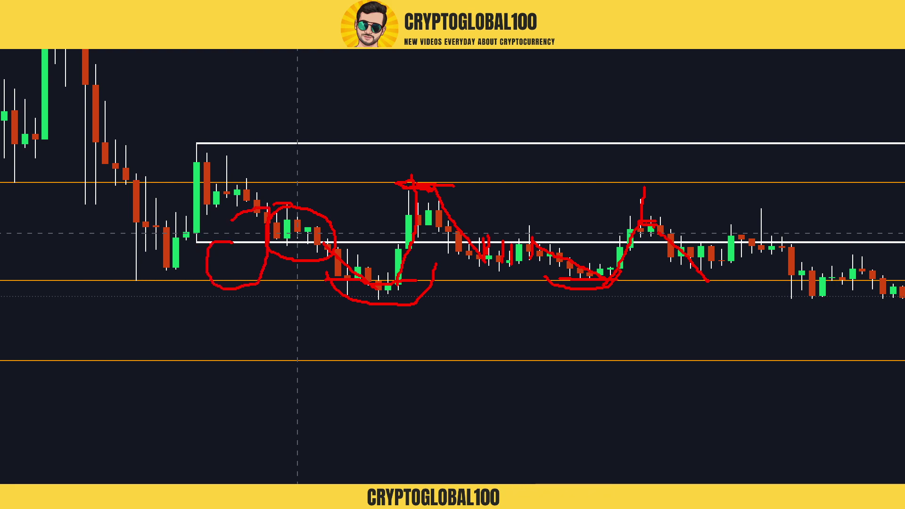
pyautogui.press('Escape')
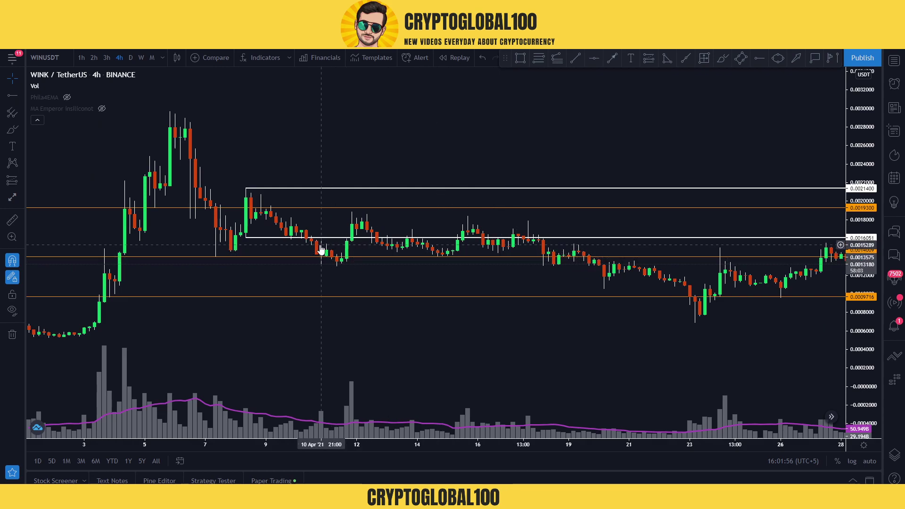
pyautogui.click(517, 61)
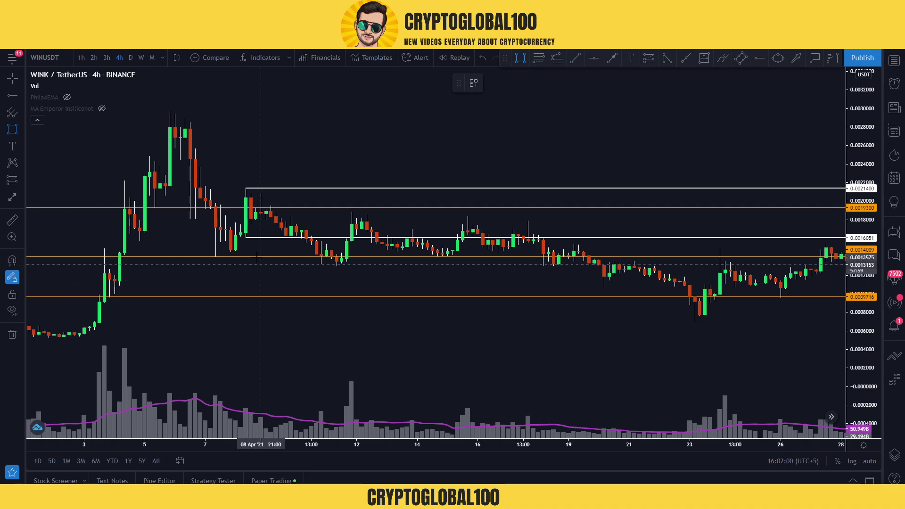
pyautogui.moveTo(286, 238); pyautogui.dragTo(597, 257)
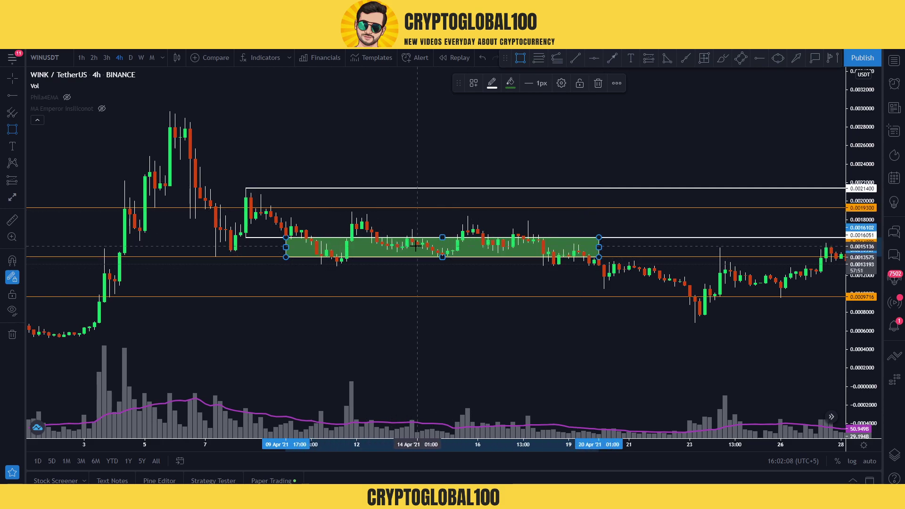
pyautogui.press('Escape')
pyautogui.click(285, 254)
pyautogui.press('Delete')
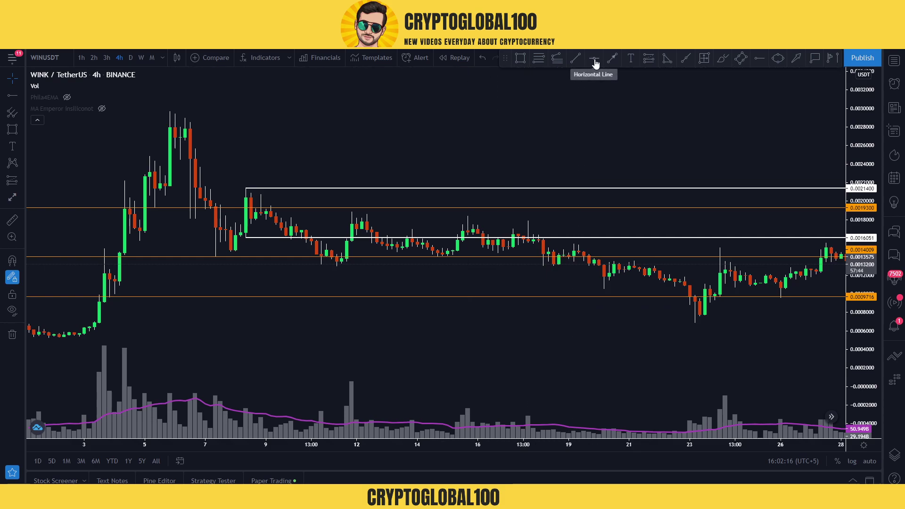
# With magnet mode on, place a horizontal ray at 0.0013011 from the 11 April 09:00 candle and colour it yellow.
pyautogui.click(21, 94)
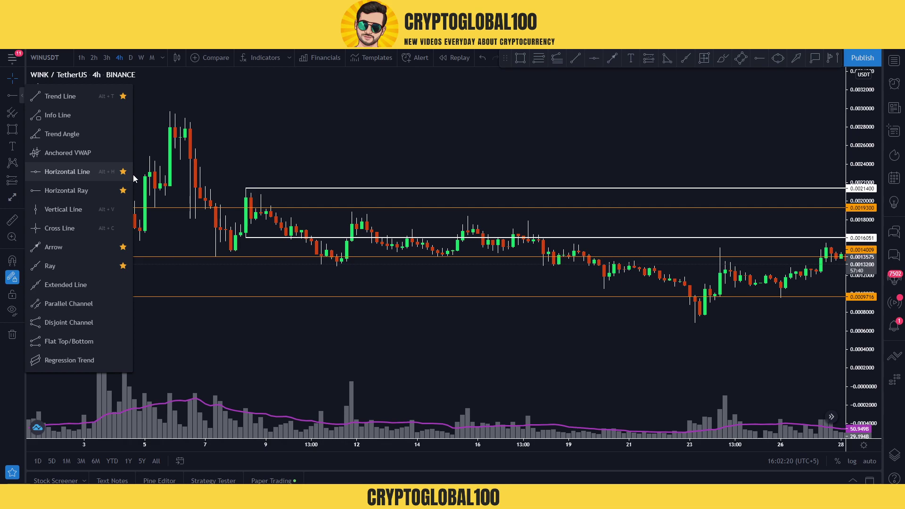
pyautogui.click(759, 58)
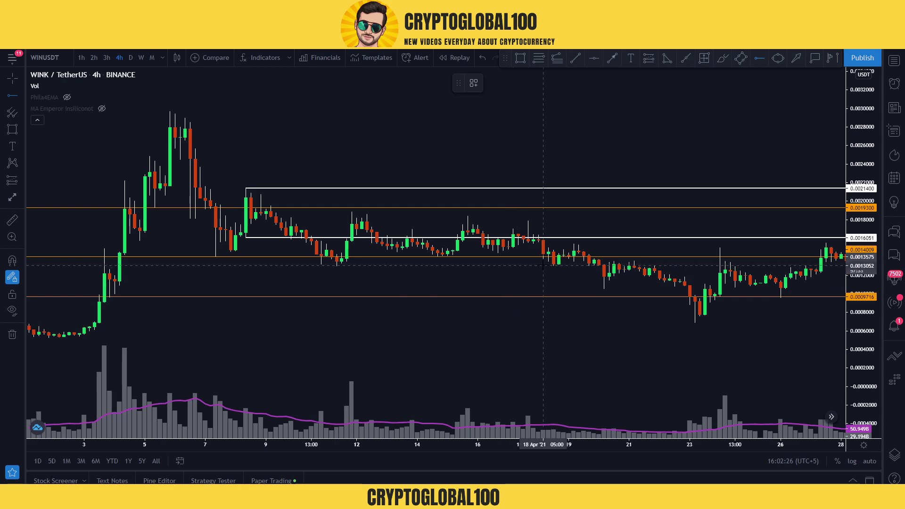
pyautogui.click(12, 260)
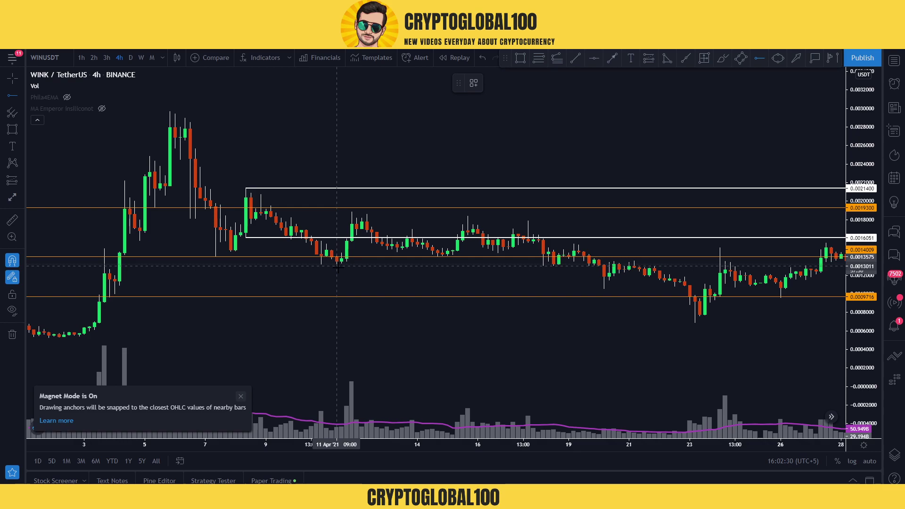
pyautogui.click(337, 266)
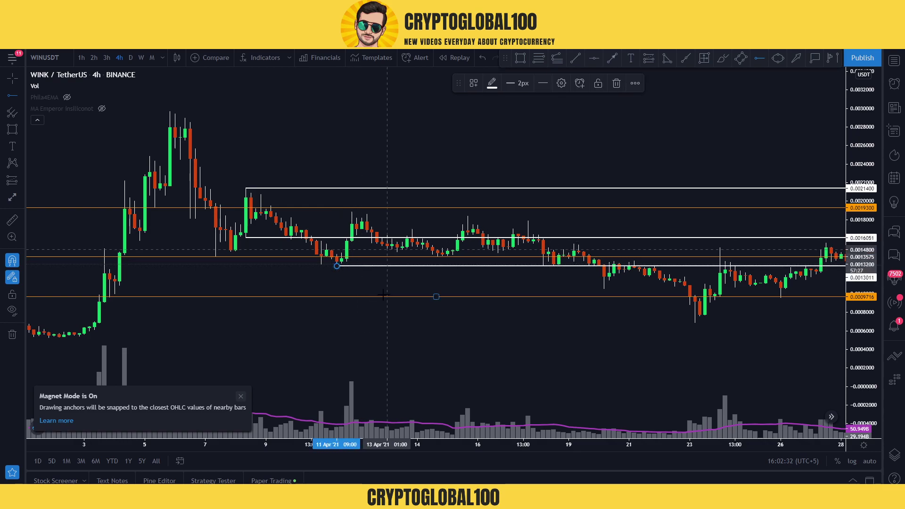
pyautogui.click(491, 83)
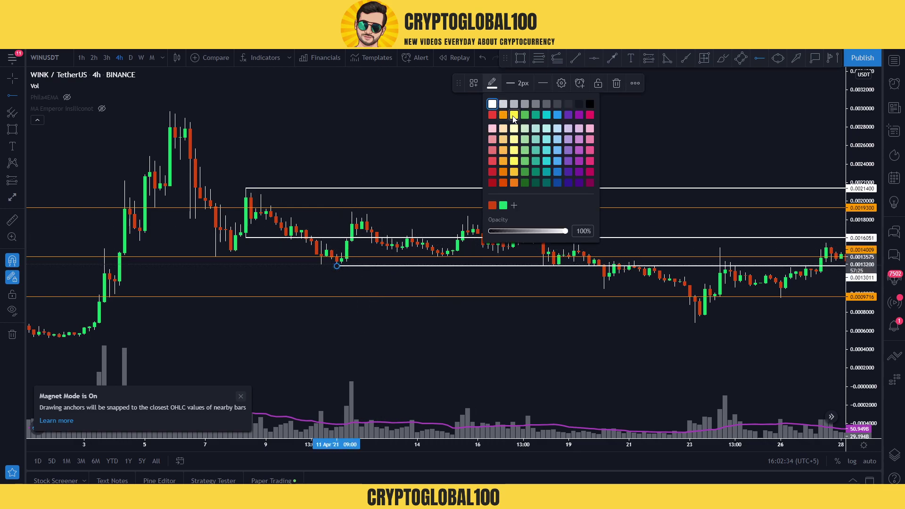
pyautogui.click(513, 115)
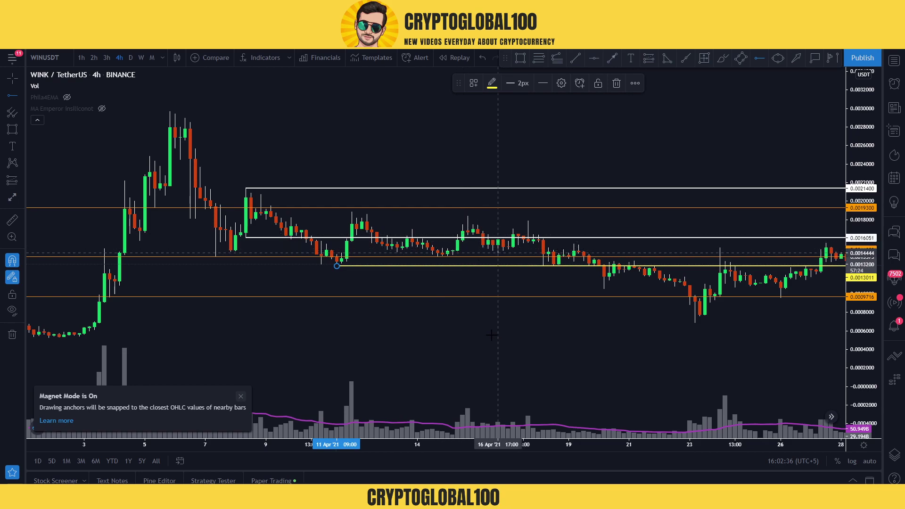
pyautogui.click(530, 335)
# Place a yellow horizontal ray at 0.0017520 across the mid-April highs, starting at the peak just before 12 April.
pyautogui.moveTo(530, 335); pyautogui.dragTo(378, 330)
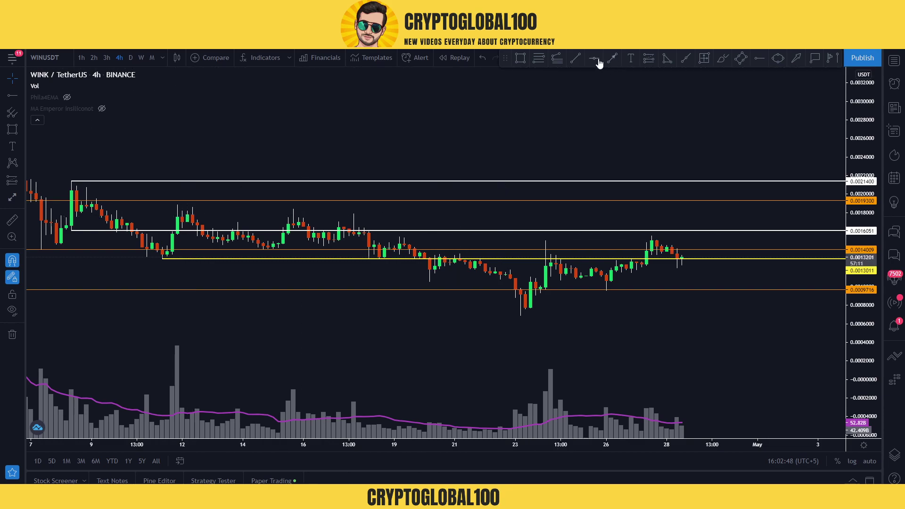
pyautogui.click(759, 57)
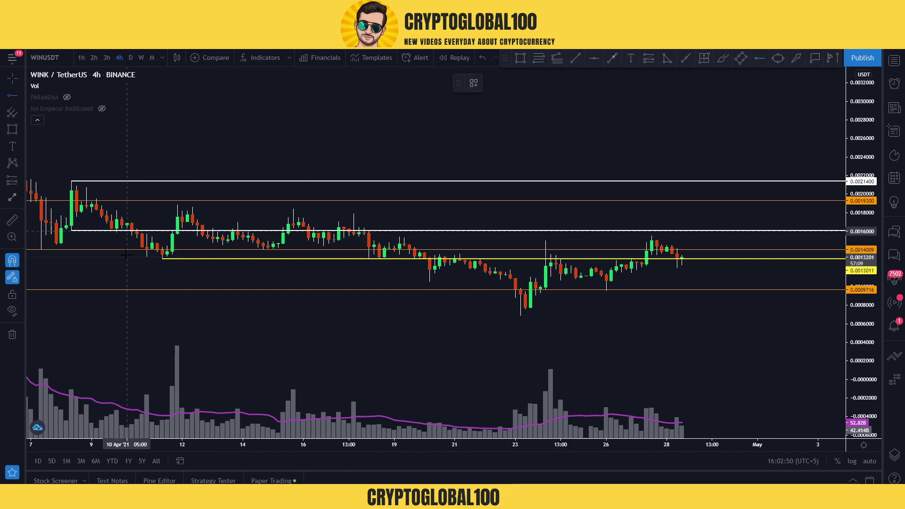
pyautogui.click(178, 217)
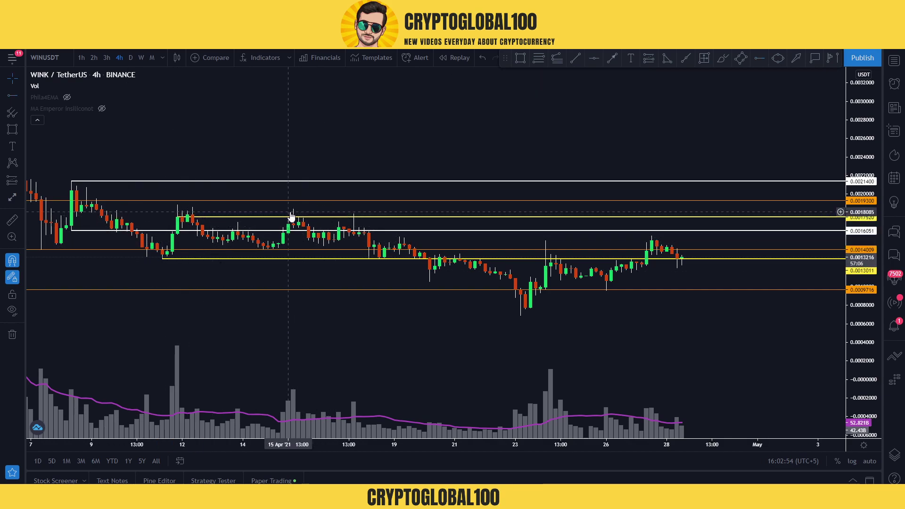
pyautogui.moveTo(302, 204); pyautogui.dragTo(280, 212)
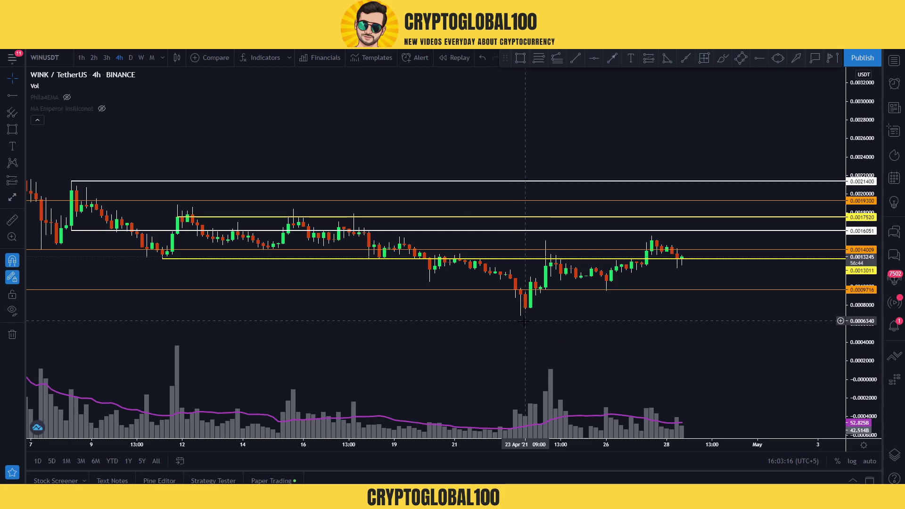
# Place a yellow horizontal ray at 0.0006870 from the 1 April 01:00 candle, level with the 23 April low.
pyautogui.scroll(-3, 525, 321)
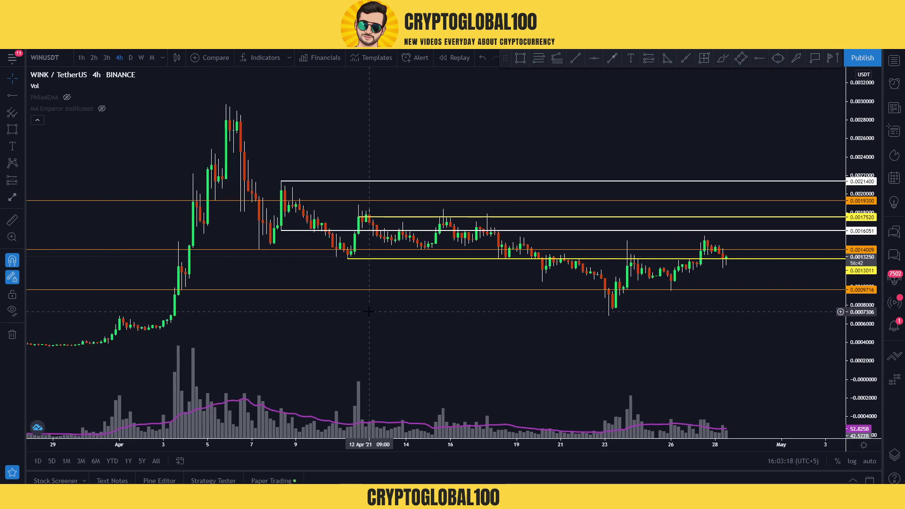
pyautogui.scroll(-2, 270, 311)
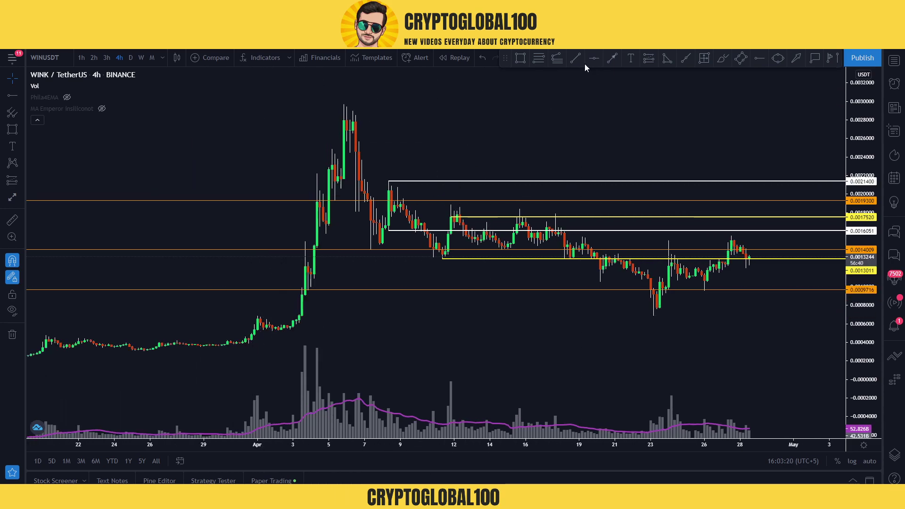
pyautogui.click(760, 57)
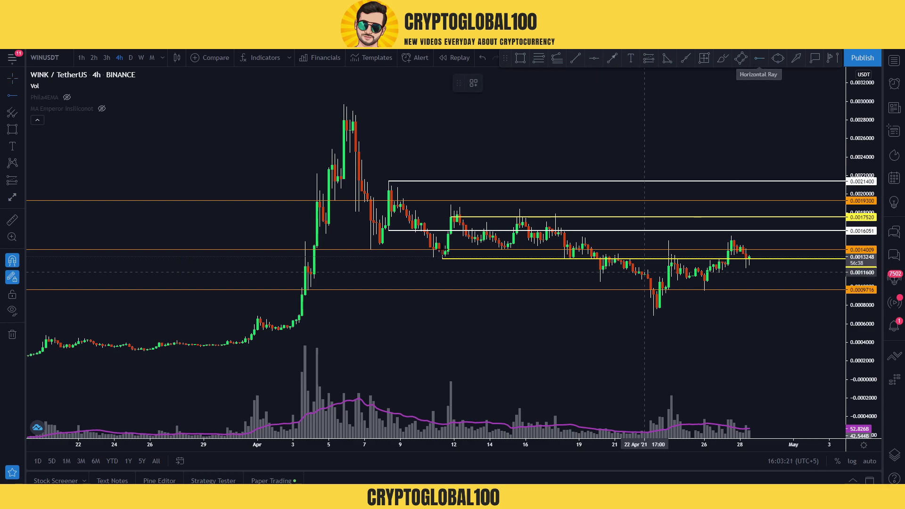
pyautogui.click(257, 316)
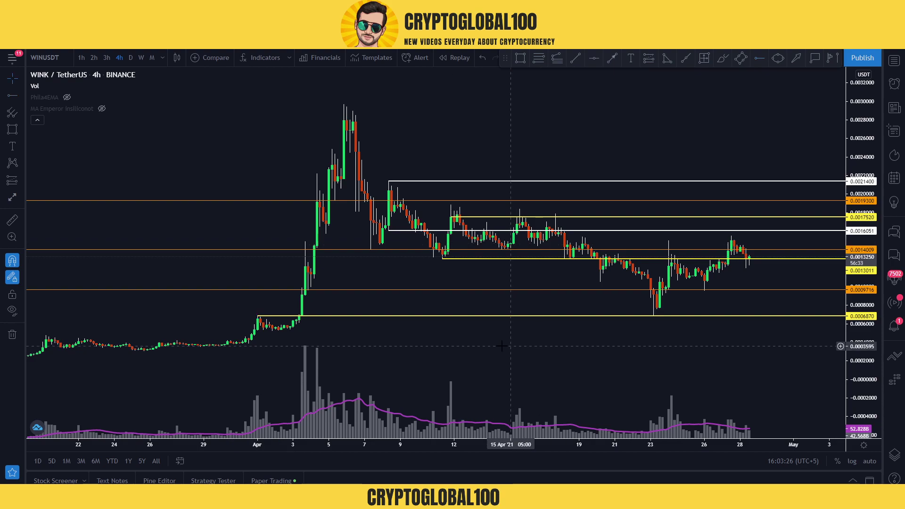
pyautogui.moveTo(262, 302); pyautogui.dragTo(264, 312)
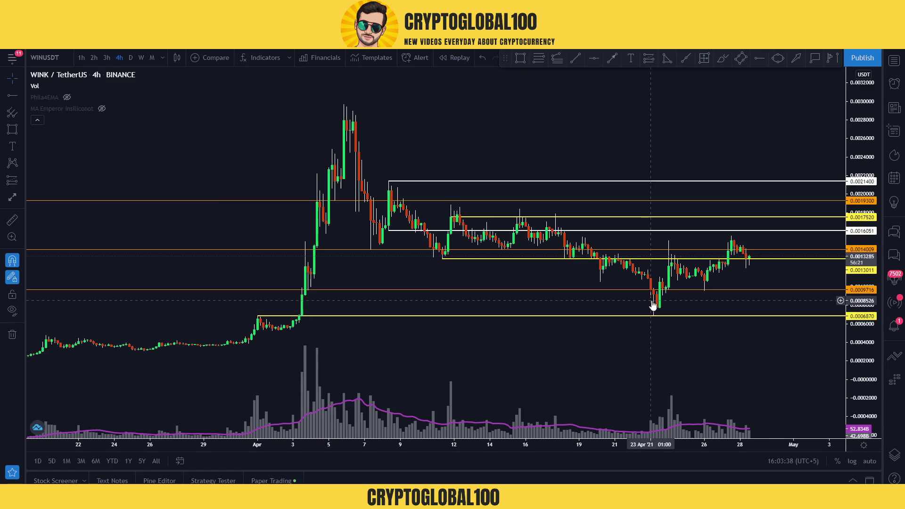
# Place a yellow horizontal ray at 0.0011866 from the 20 April 05:00 candle.
pyautogui.rightClick(557, 348)
pyautogui.click(540, 348)
pyautogui.moveTo(540, 348); pyautogui.dragTo(382, 360)
pyautogui.moveTo(511, 355); pyautogui.dragTo(440, 355)
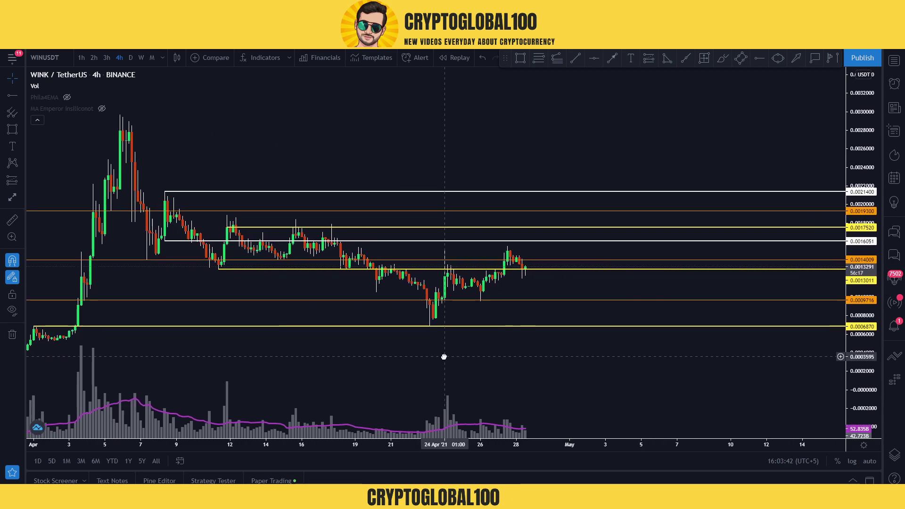
pyautogui.rightClick(628, 365)
pyautogui.click(627, 364)
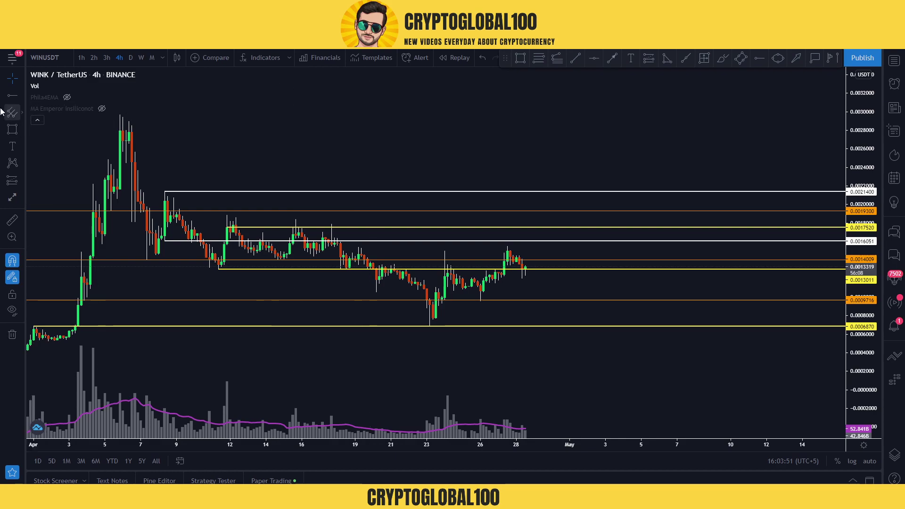
pyautogui.click(12, 96)
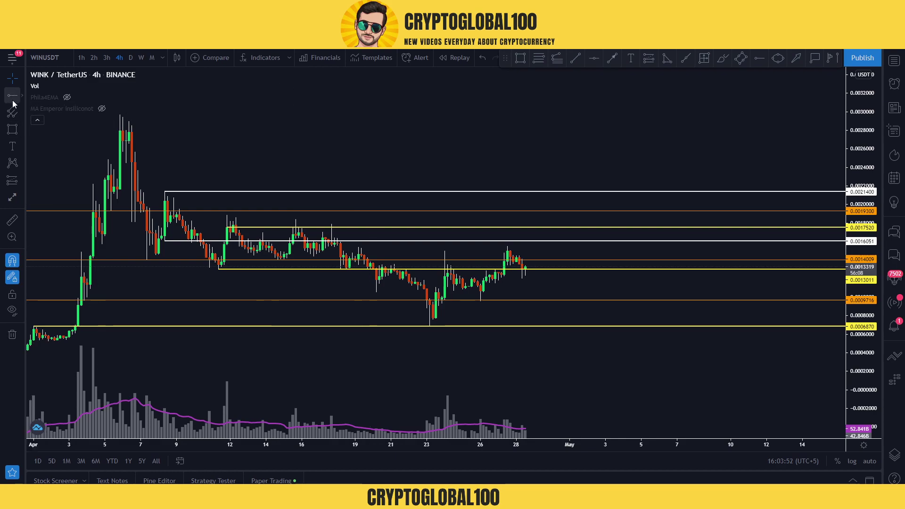
pyautogui.click(377, 279)
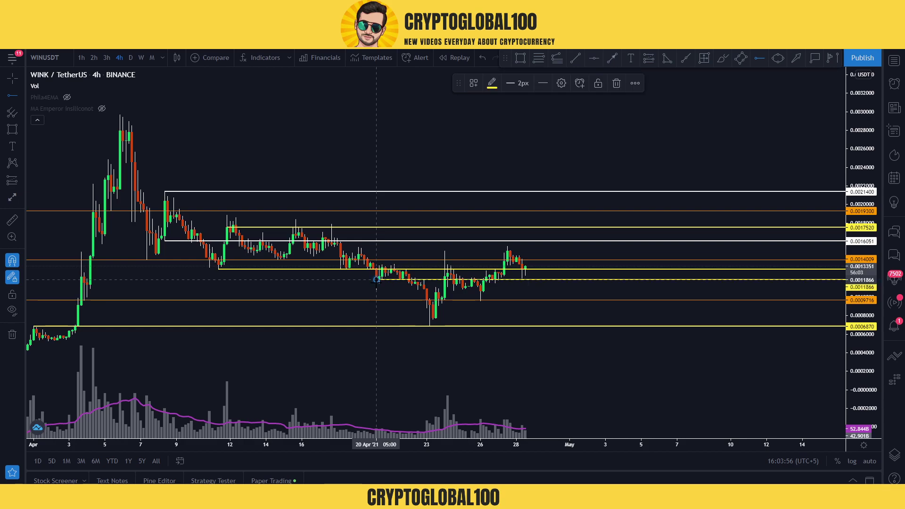
pyautogui.click(543, 293)
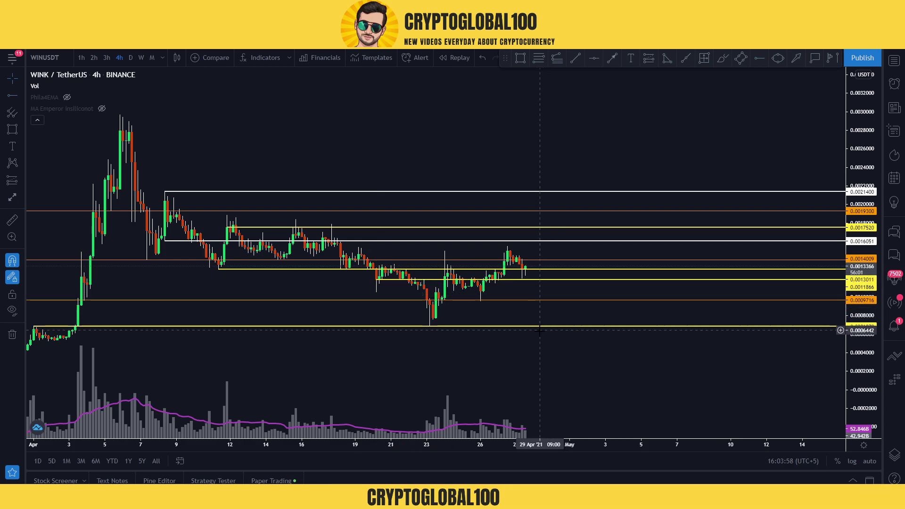
# Set the line thickness of the four yellow rays at 0.0011866, 0.0017520, 0.0013011 and 0.0006870 to 1 px.
pyautogui.scroll(-2, 414, 287)
pyautogui.click(414, 280)
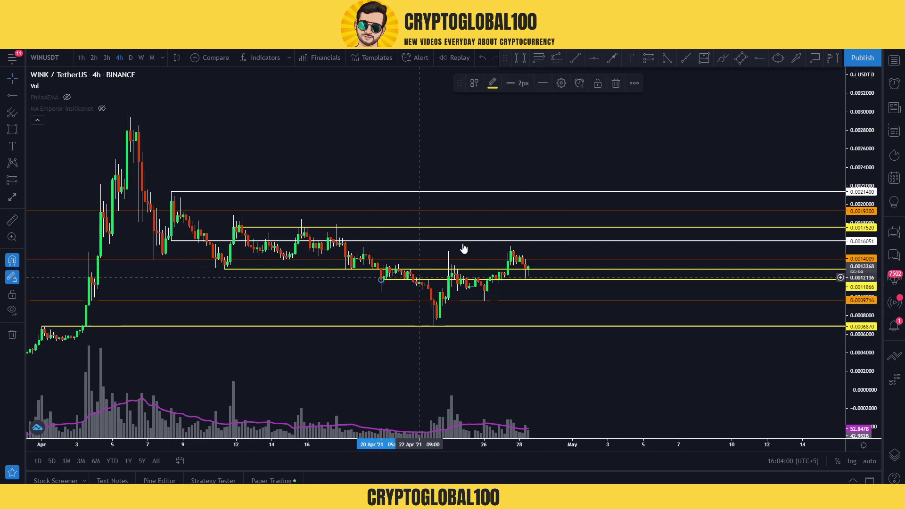
pyautogui.click(492, 83)
pyautogui.click(521, 85)
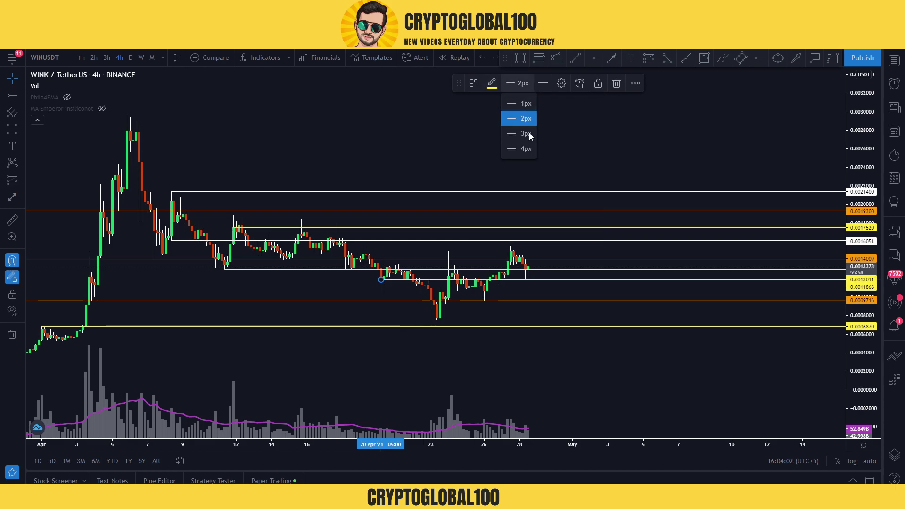
pyautogui.click(519, 103)
pyautogui.click(359, 228)
pyautogui.click(522, 83)
pyautogui.click(518, 103)
pyautogui.click(364, 270)
pyautogui.click(522, 84)
pyautogui.click(522, 106)
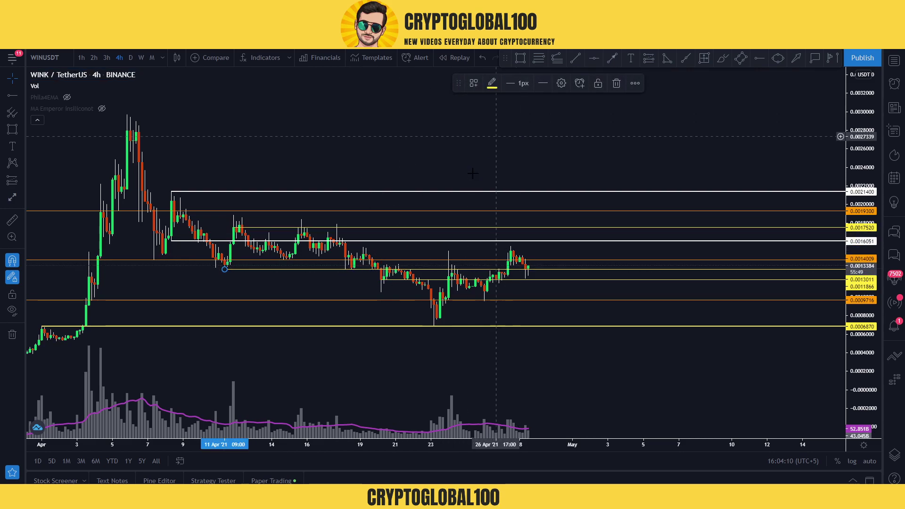
pyautogui.click(348, 327)
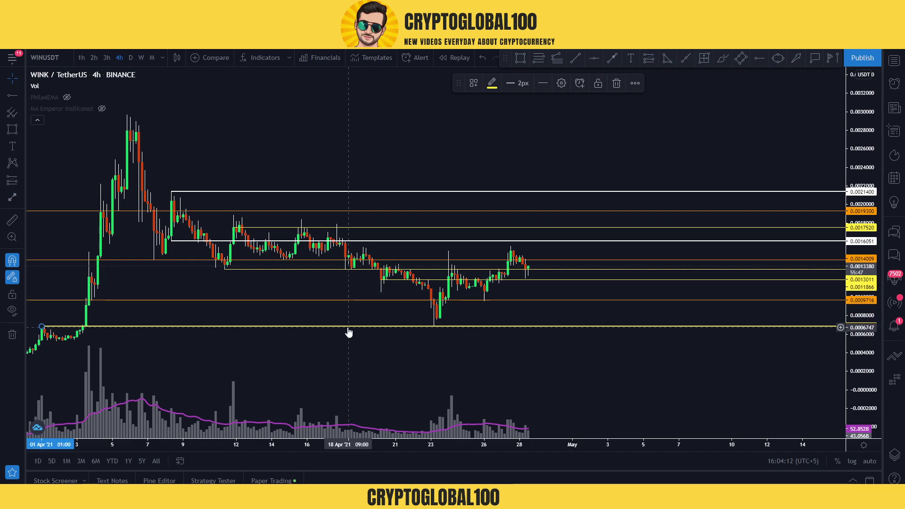
pyautogui.click(522, 103)
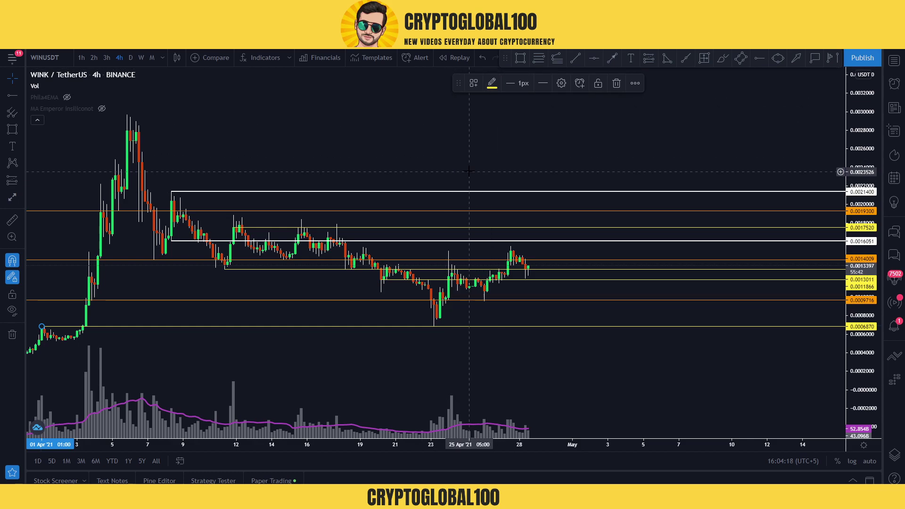
pyautogui.click(514, 348)
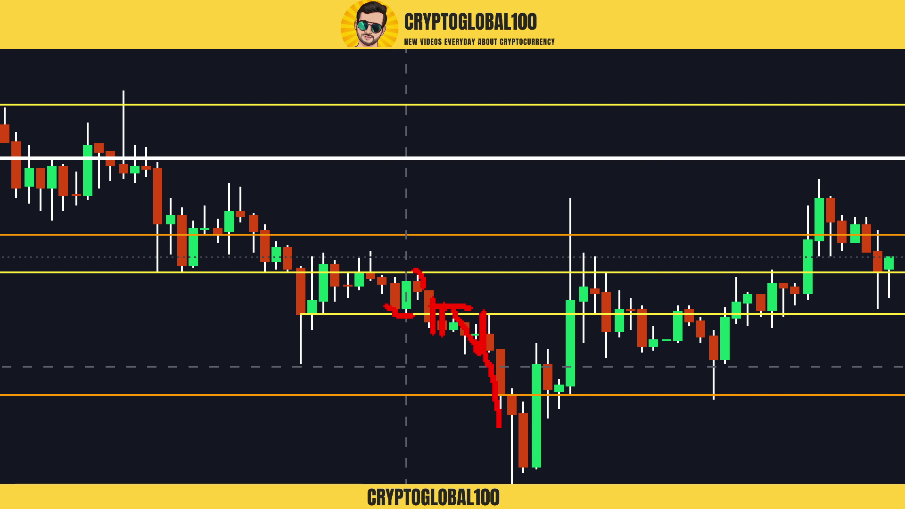
# Place a horizontal ray at 0.0010530 from the 23 April 13:00 candle and colour it green.
pyautogui.moveTo(510, 481); pyautogui.dragTo(524, 471)
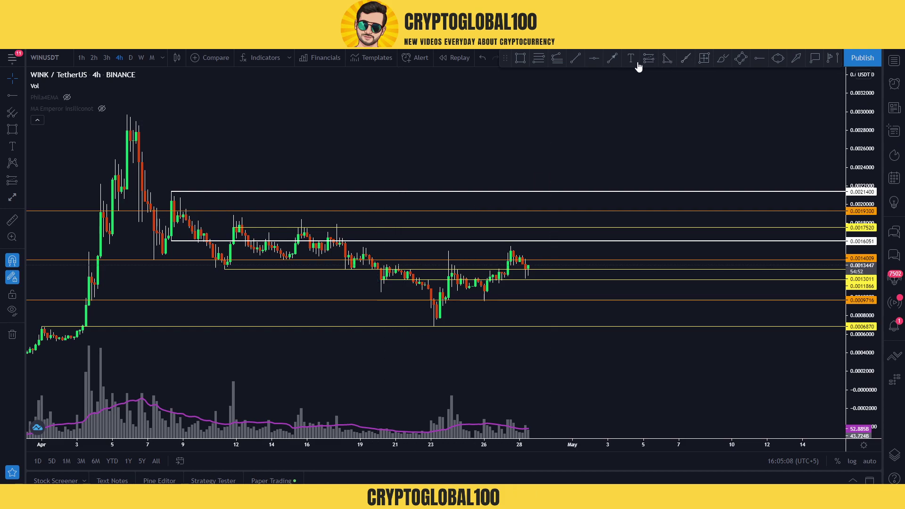
pyautogui.click(759, 59)
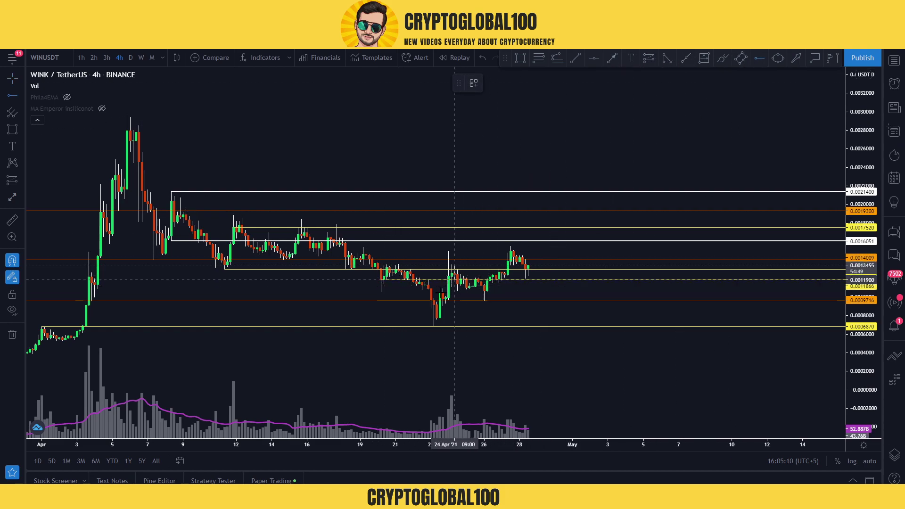
pyautogui.click(440, 293)
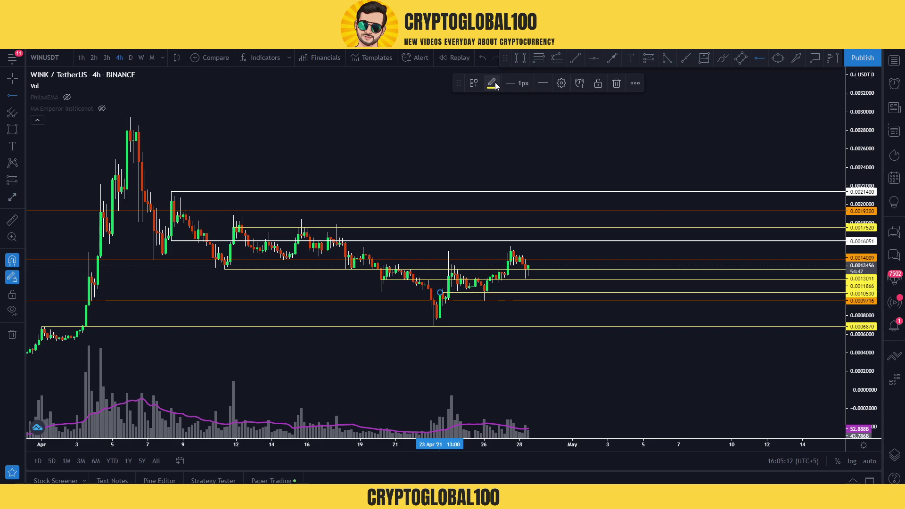
pyautogui.click(492, 83)
pyautogui.click(525, 115)
pyautogui.click(359, 292)
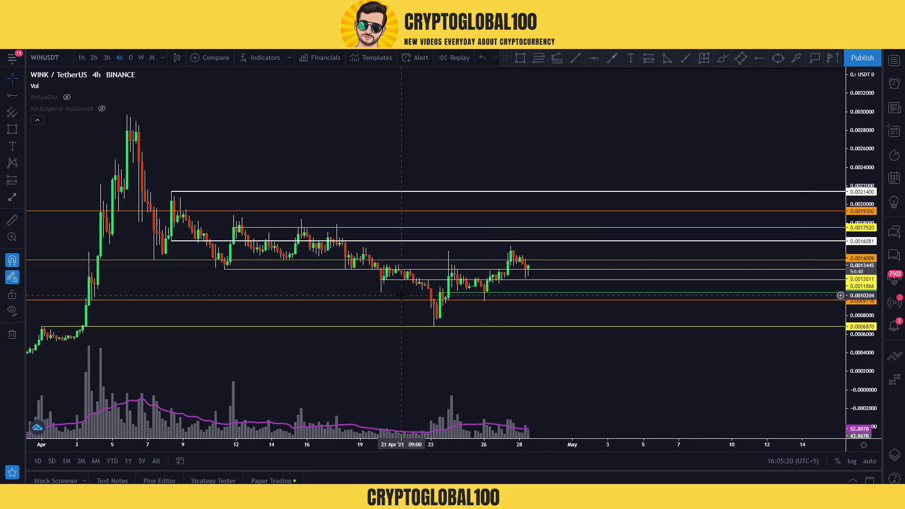
# Circle the three swing highs of 12, 15 and 17 April near the 0.0017520 ray with the Brush.
pyautogui.scroll(-2, 400, 295)
pyautogui.scroll(2, 858, 306)
pyautogui.scroll(-1, 858, 306)
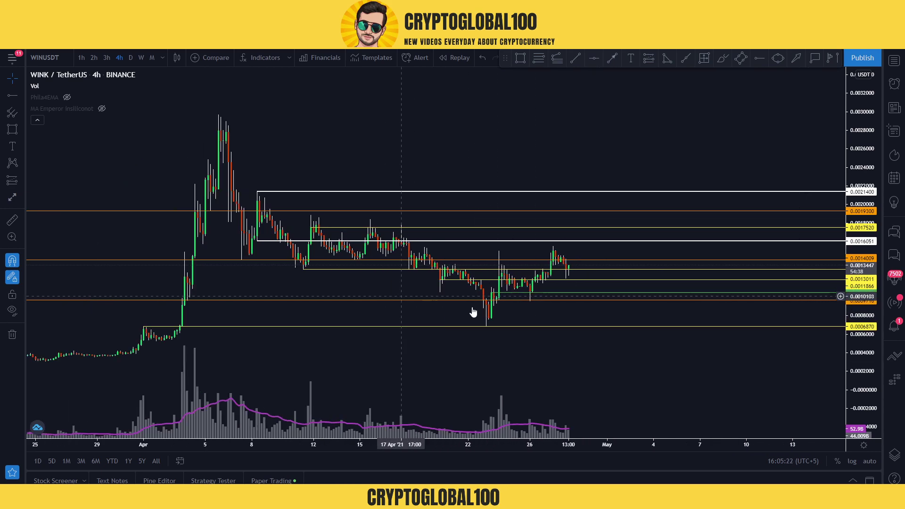
pyautogui.moveTo(859, 302); pyautogui.dragTo(858, 311)
pyautogui.scroll(1, 471, 273)
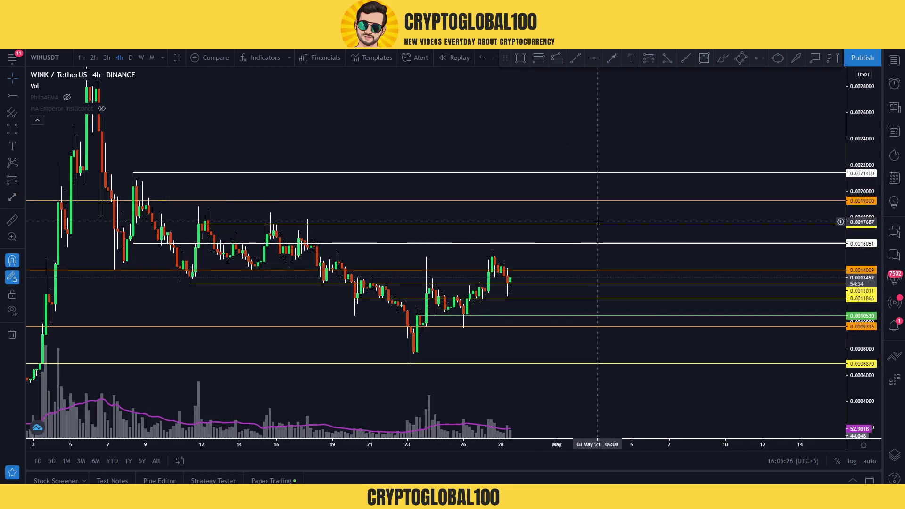
pyautogui.scroll(1, 598, 222)
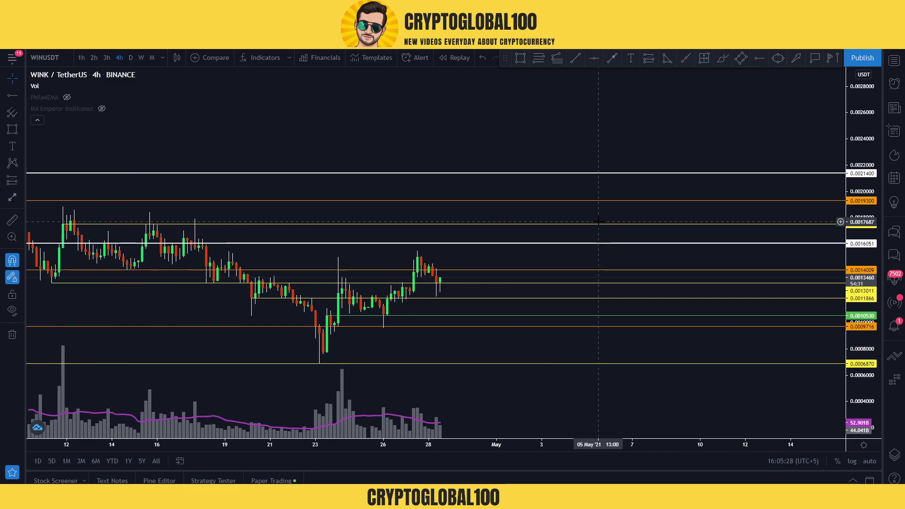
pyautogui.scroll(-1, 600, 221)
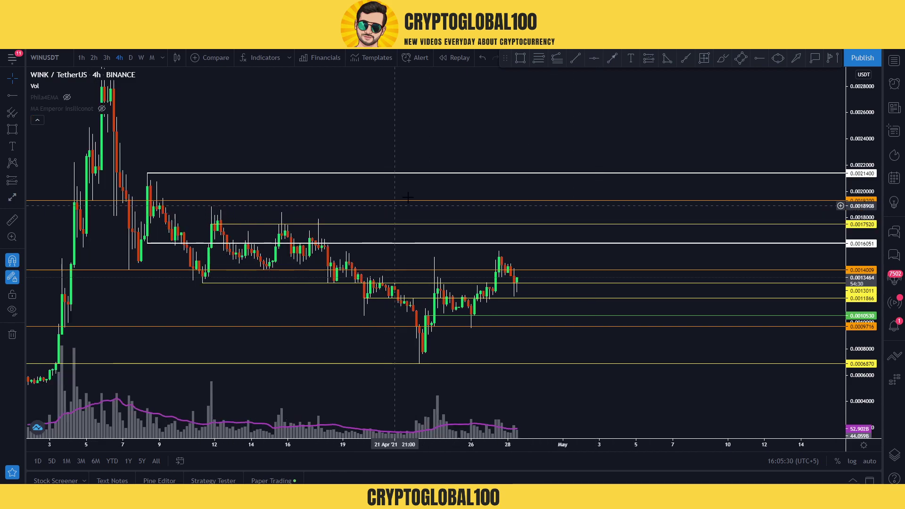
pyautogui.click(722, 58)
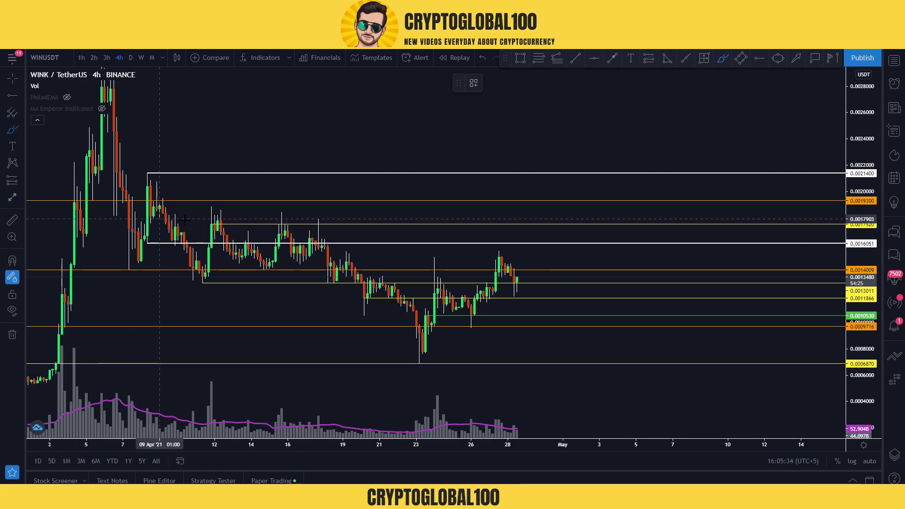
pyautogui.moveTo(220, 206); pyautogui.dragTo(218, 206)
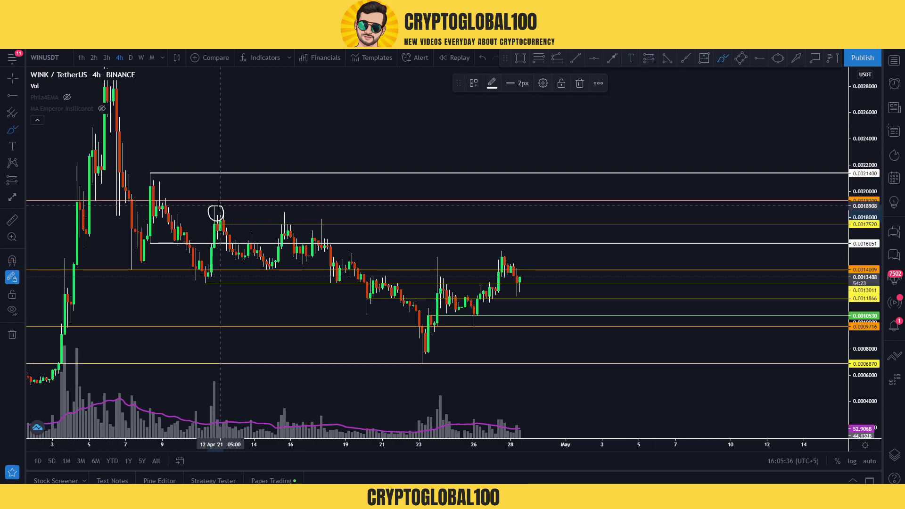
pyautogui.moveTo(283, 209)
pyautogui.mouseDown()
pyautogui.moveTo(278, 218)
pyautogui.moveTo(285, 209)
pyautogui.moveTo(325, 219)
pyautogui.moveTo(319, 213)
pyautogui.mouseUp()
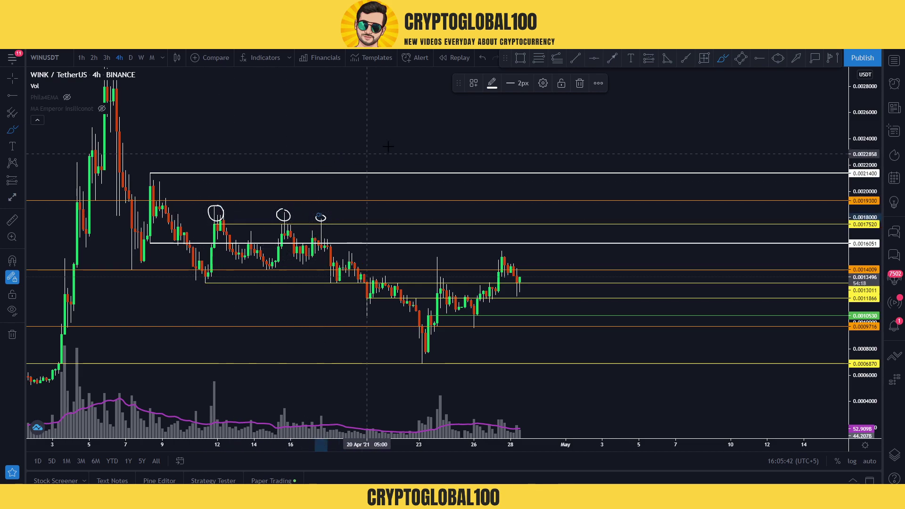
# Place a horizontal line at 0.0018141 through the circled highs, snapping to candle values, and colour it pink.
pyautogui.click(594, 57)
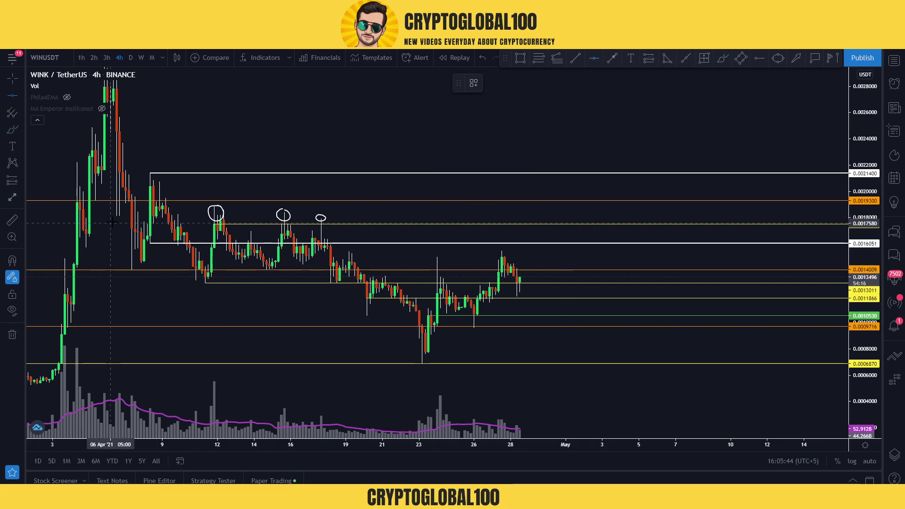
pyautogui.click(12, 261)
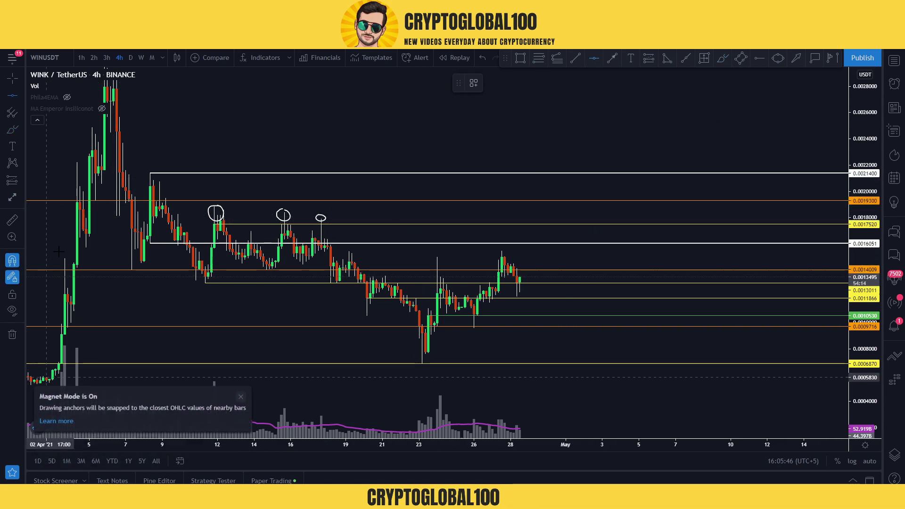
pyautogui.moveTo(225, 132); pyautogui.dragTo(396, 123)
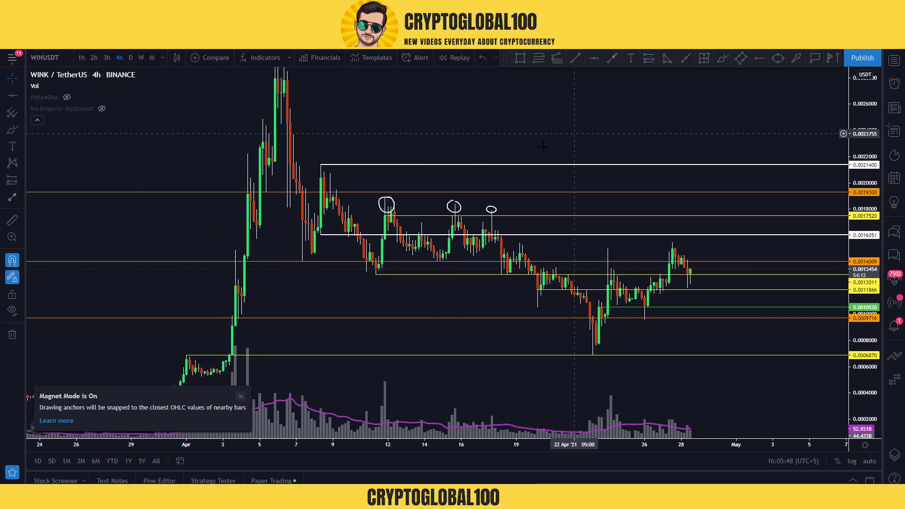
pyautogui.moveTo(866, 130); pyautogui.dragTo(868, 198)
pyautogui.scroll(2, 329, 166)
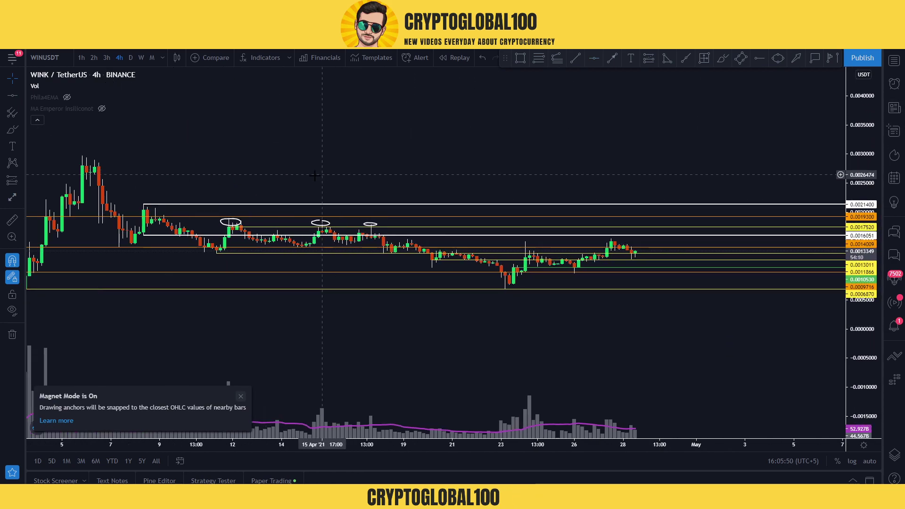
pyautogui.hscroll(-3, 330, 166)
pyautogui.click(594, 57)
pyautogui.click(220, 216)
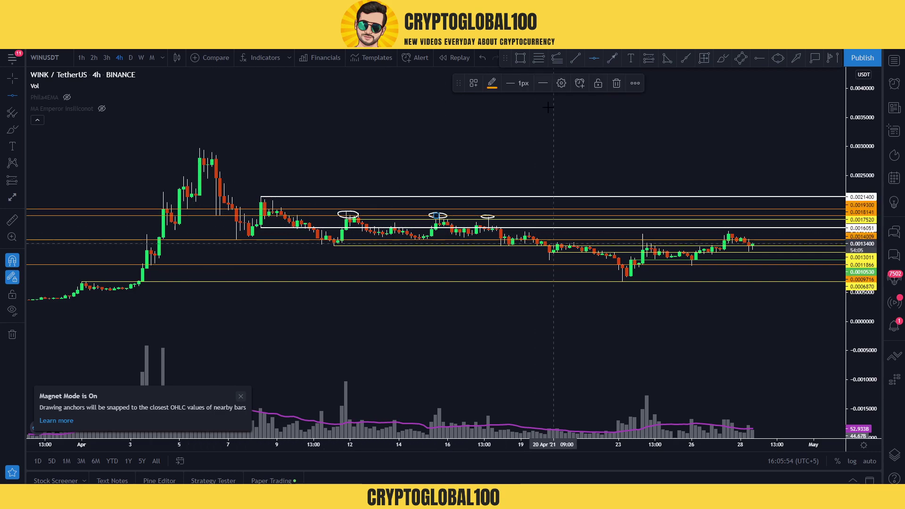
pyautogui.click(492, 83)
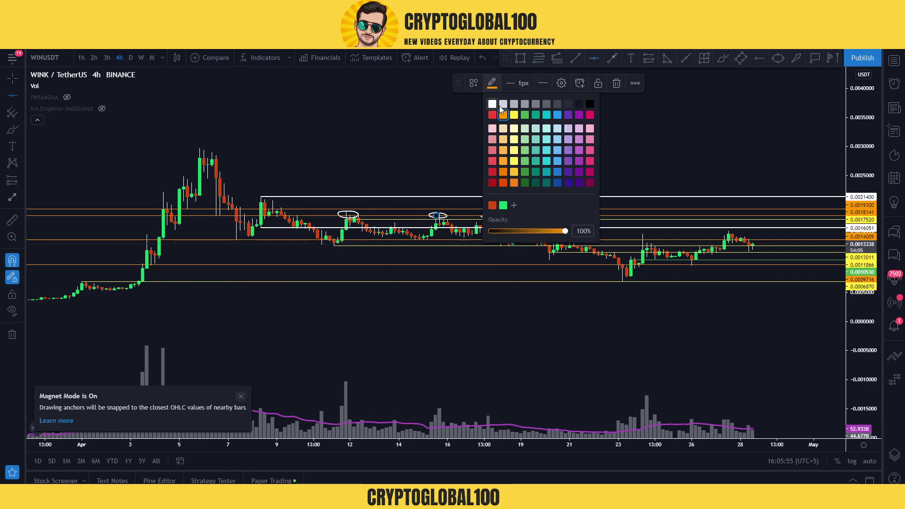
pyautogui.click(590, 115)
pyautogui.click(655, 189)
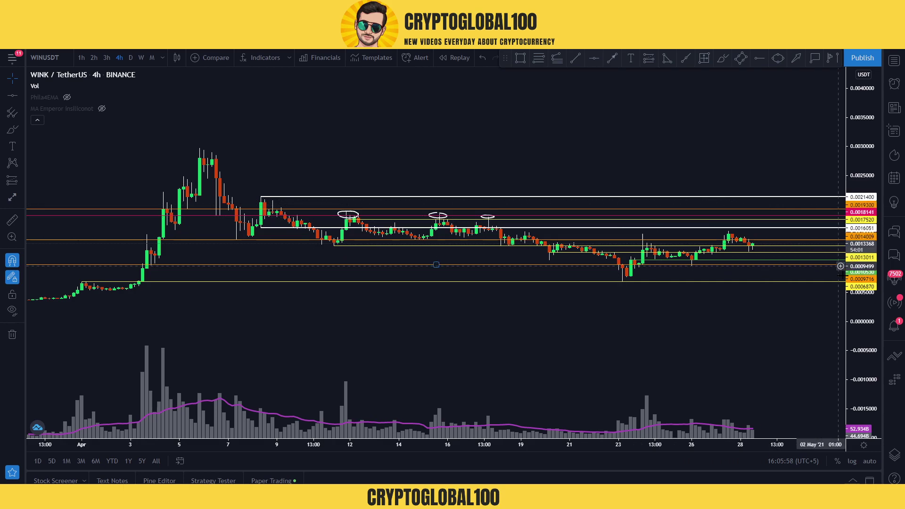
# Circle the 9 April high and 11 April low with the Brush, and trace the price swings through the 12 April high to the 14 April low.
pyautogui.moveTo(852, 323); pyautogui.dragTo(847, 287)
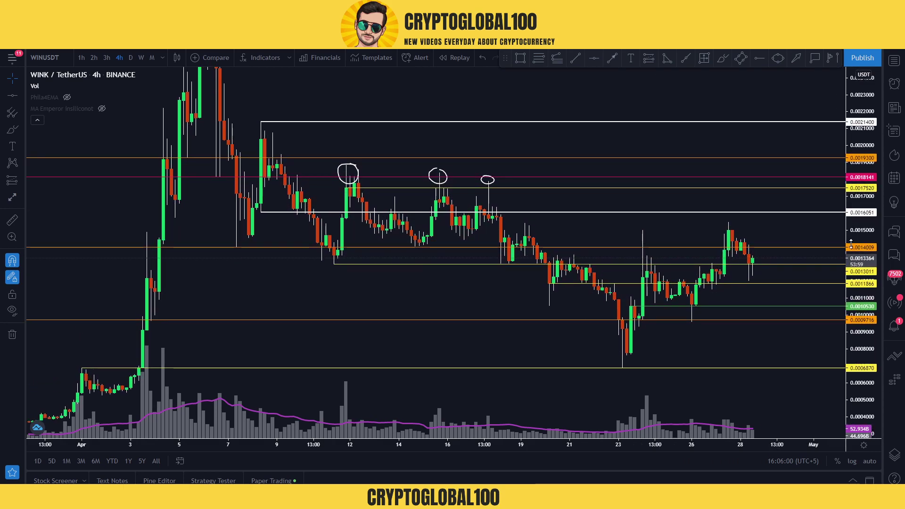
pyautogui.scroll(3, 674, 240)
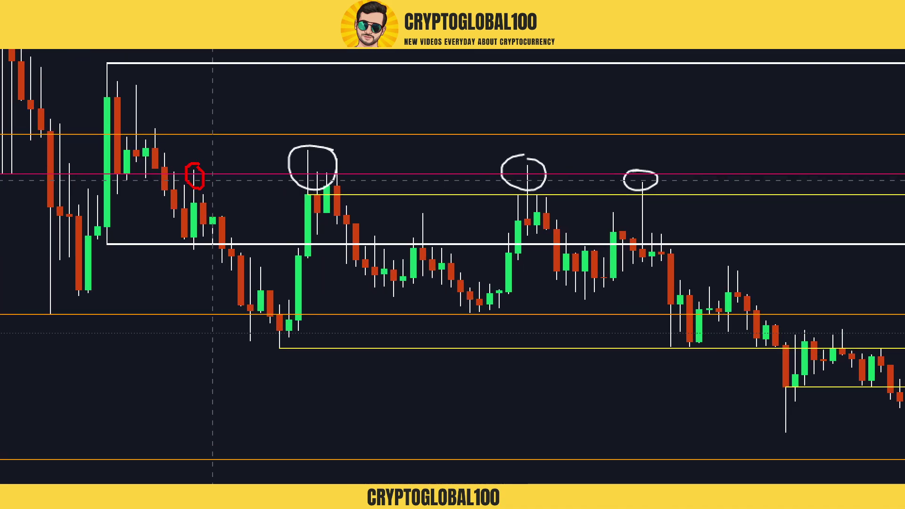
pyautogui.click(723, 57)
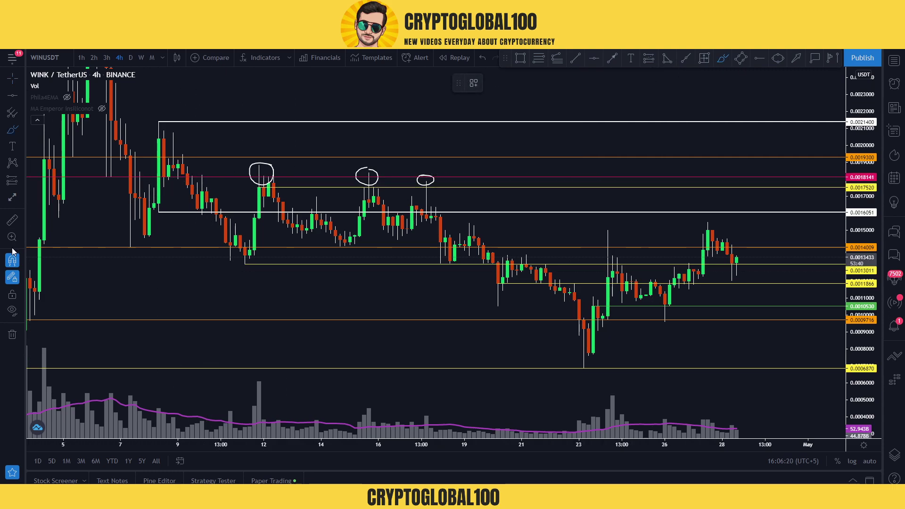
pyautogui.moveTo(207, 169); pyautogui.dragTo(210, 165)
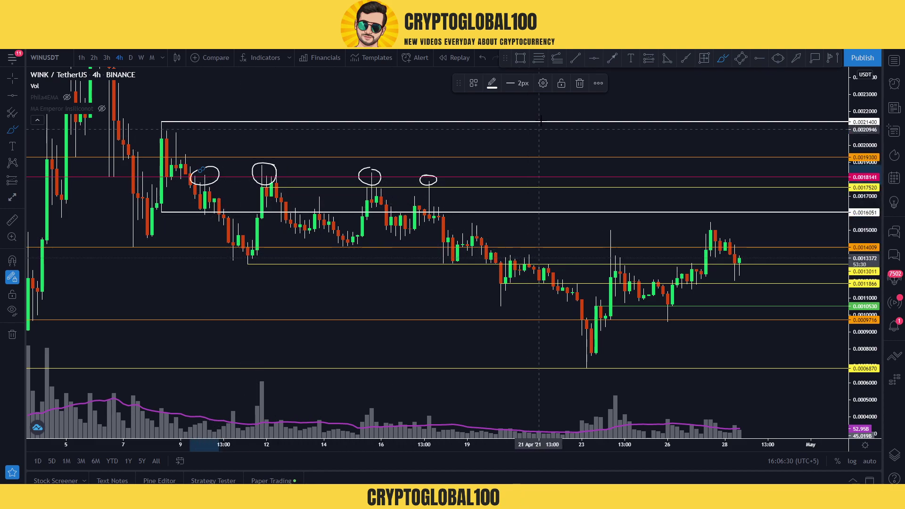
pyautogui.moveTo(257, 252)
pyautogui.mouseDown()
pyautogui.moveTo(229, 244)
pyautogui.moveTo(258, 249)
pyautogui.mouseUp()
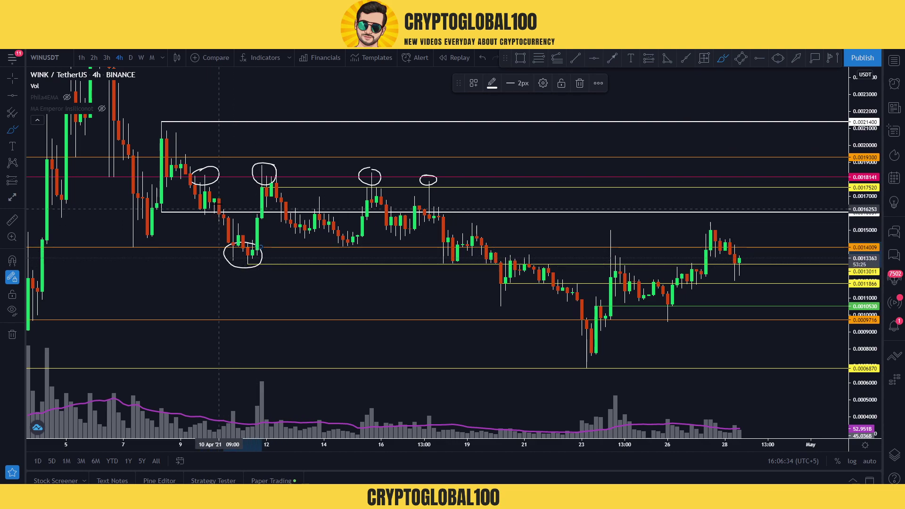
pyautogui.moveTo(206, 187)
pyautogui.mouseDown()
pyautogui.moveTo(243, 253)
pyautogui.moveTo(214, 267)
pyautogui.mouseUp()
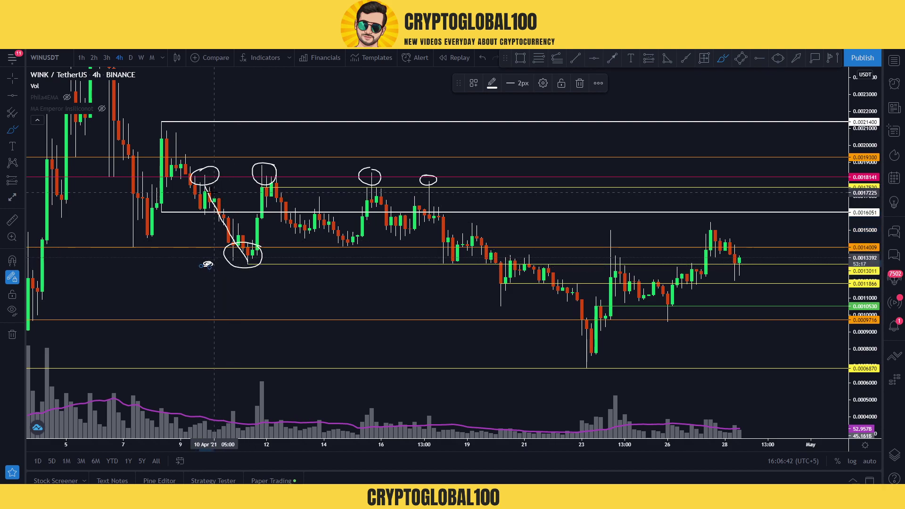
pyautogui.moveTo(250, 260)
pyautogui.mouseDown()
pyautogui.moveTo(260, 172)
pyautogui.moveTo(338, 245)
pyautogui.moveTo(363, 234)
pyautogui.moveTo(342, 234)
pyautogui.moveTo(352, 248)
pyautogui.mouseUp()
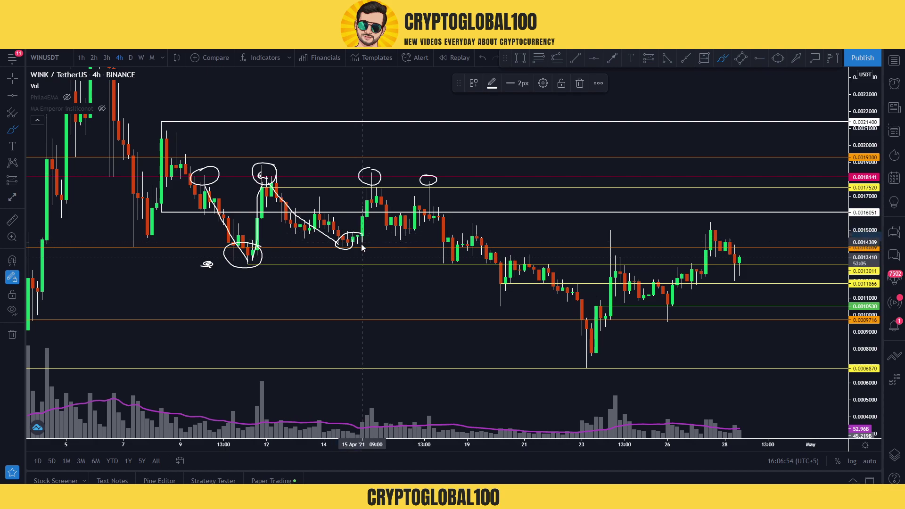
# Trace the price swings from the 14 April low through the 15 April high and 16 April low to the 17 April high.
pyautogui.moveTo(354, 238); pyautogui.dragTo(368, 171)
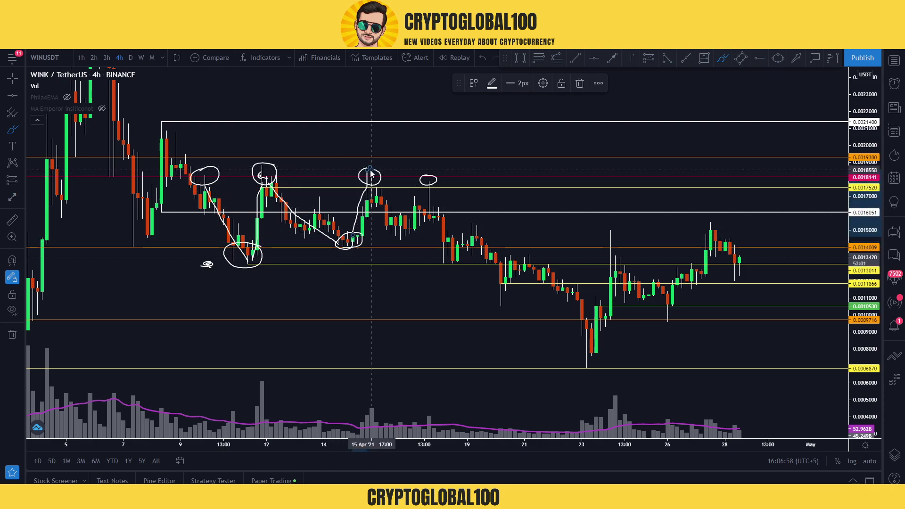
pyautogui.moveTo(367, 168); pyautogui.dragTo(399, 245)
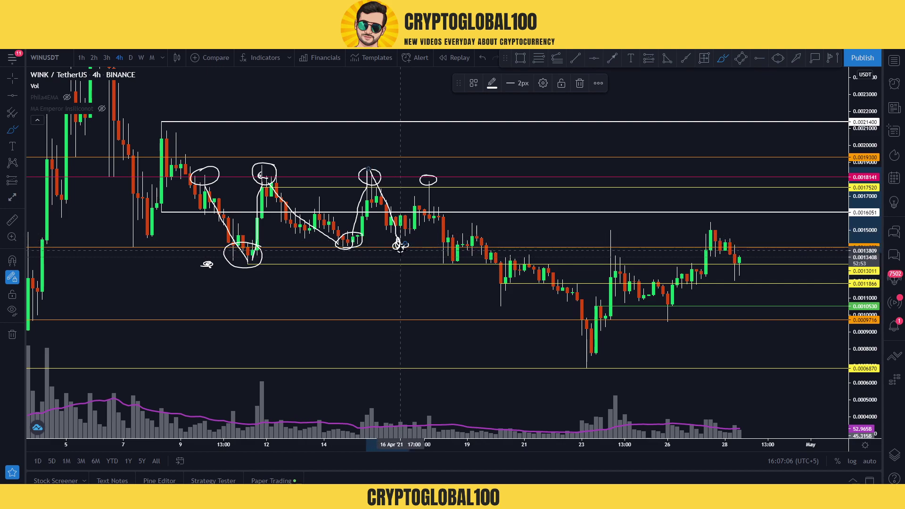
pyautogui.moveTo(400, 245); pyautogui.dragTo(429, 181)
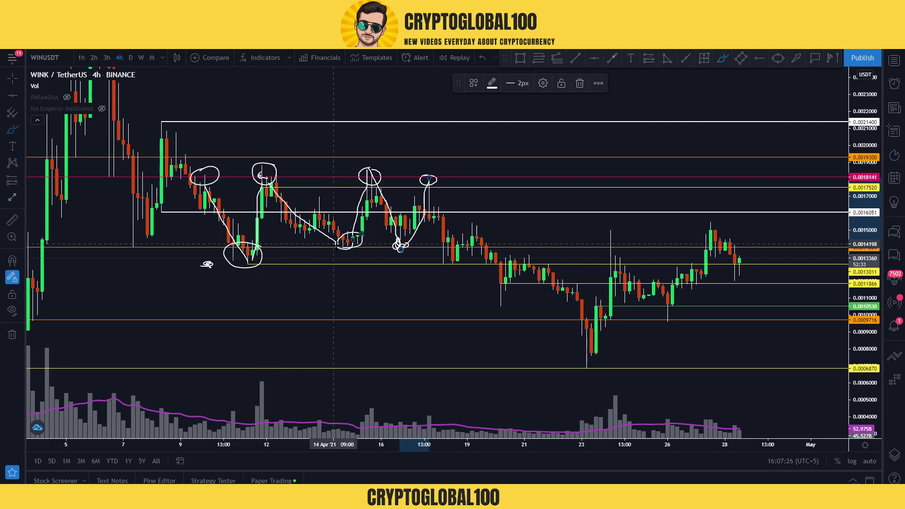
# Sketch brush strokes along the volume bars and the matching price swings between 12 and 17 April to compare them.
pyautogui.moveTo(273, 417); pyautogui.dragTo(353, 426)
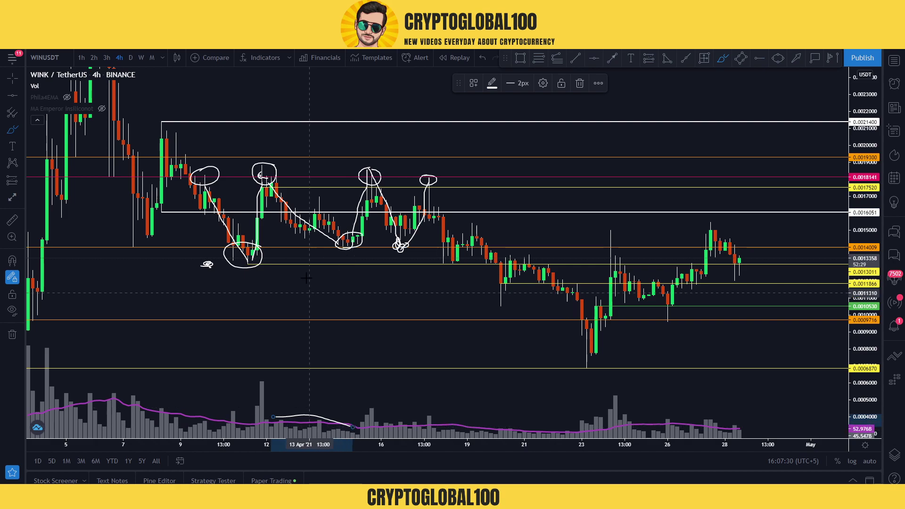
pyautogui.moveTo(279, 210)
pyautogui.mouseDown()
pyautogui.moveTo(297, 236)
pyautogui.moveTo(329, 244)
pyautogui.mouseUp()
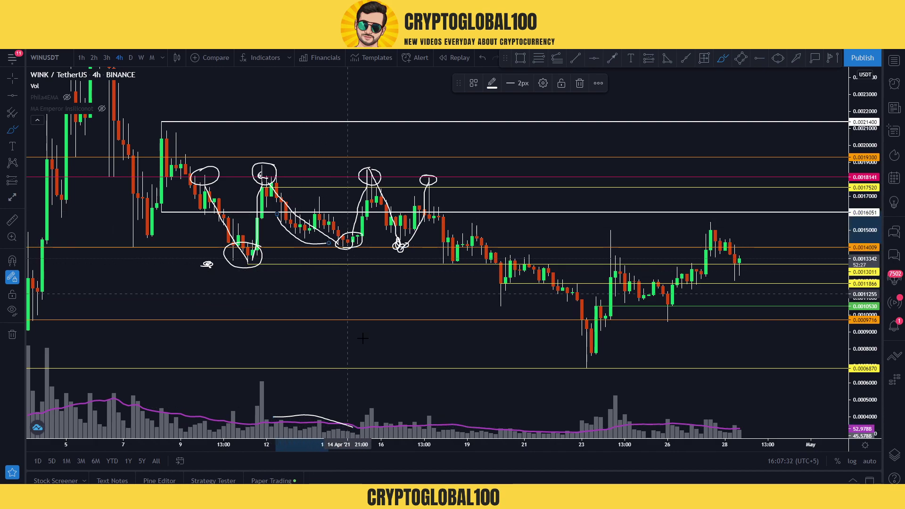
pyautogui.moveTo(358, 420); pyautogui.dragTo(372, 404)
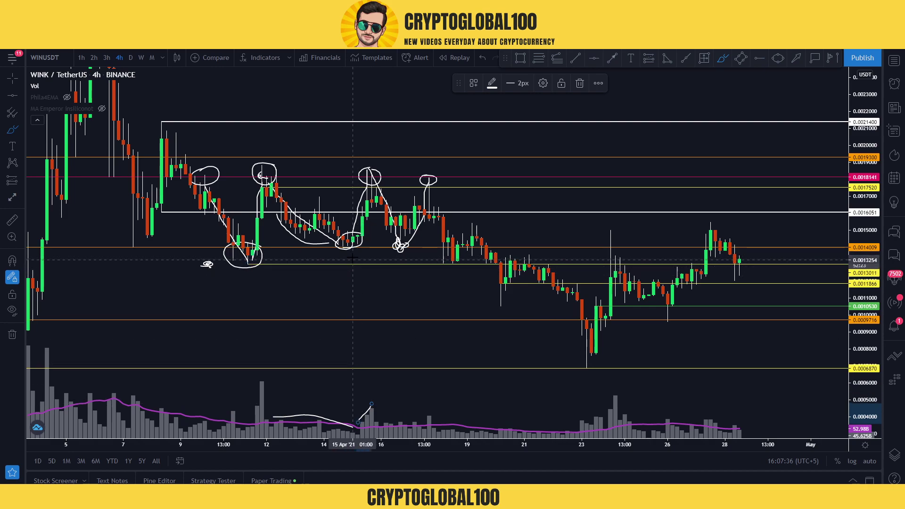
pyautogui.moveTo(354, 255); pyautogui.dragTo(376, 212)
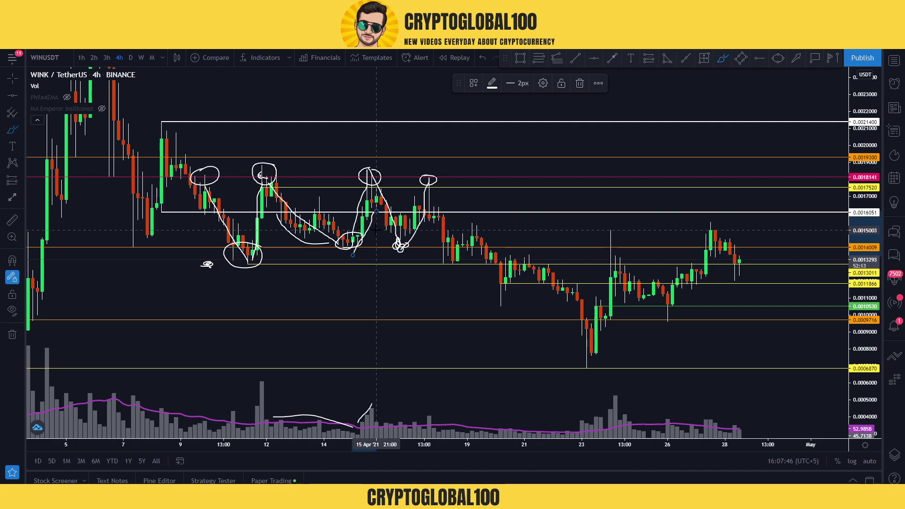
pyautogui.moveTo(377, 232); pyautogui.dragTo(439, 238)
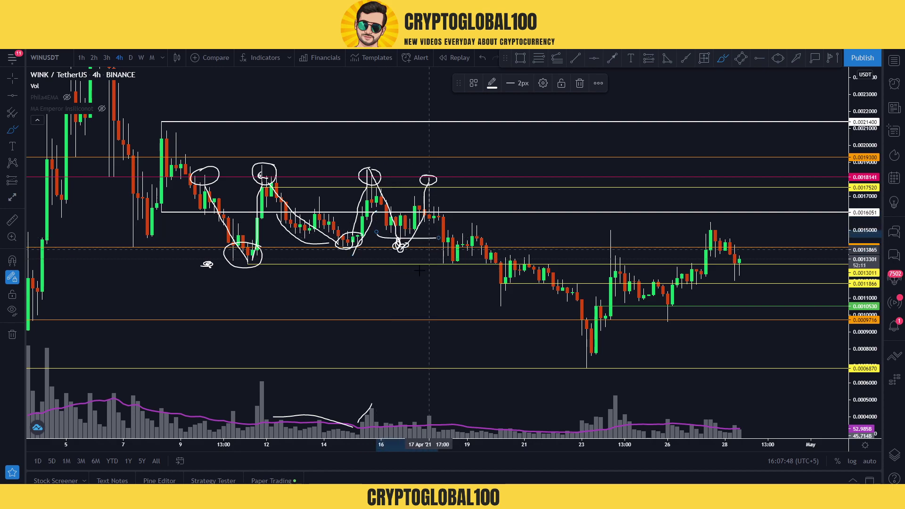
pyautogui.moveTo(381, 413); pyautogui.dragTo(429, 415)
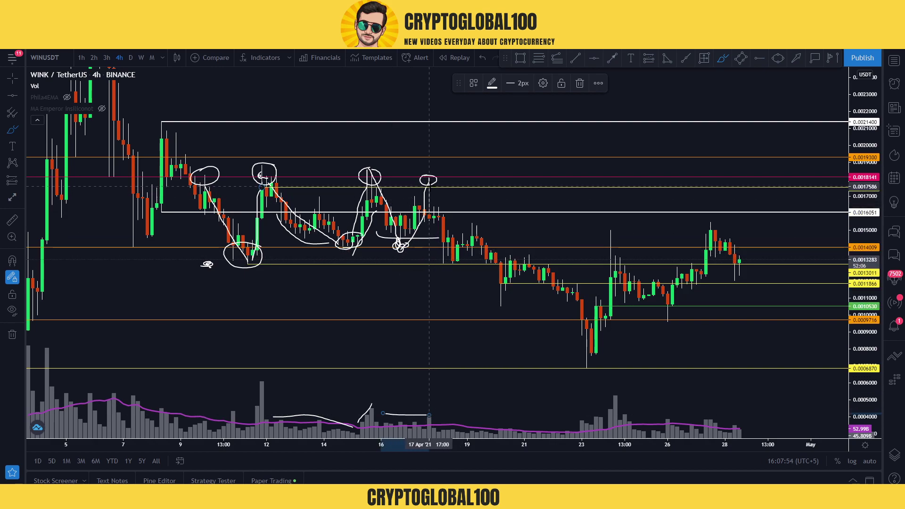
# Undo the latest brush strokes back to the swing line ending at the 14 April low.
pyautogui.press('ctrl')
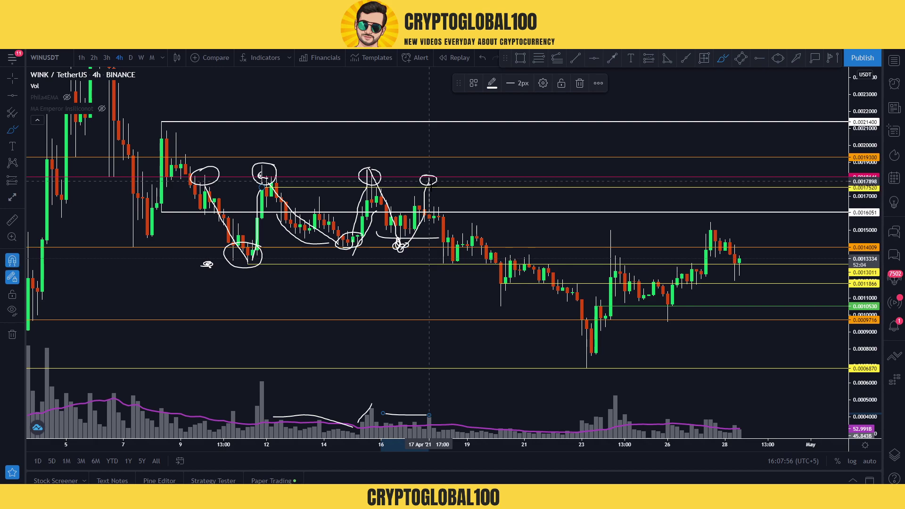
pyautogui.click(419, 301)
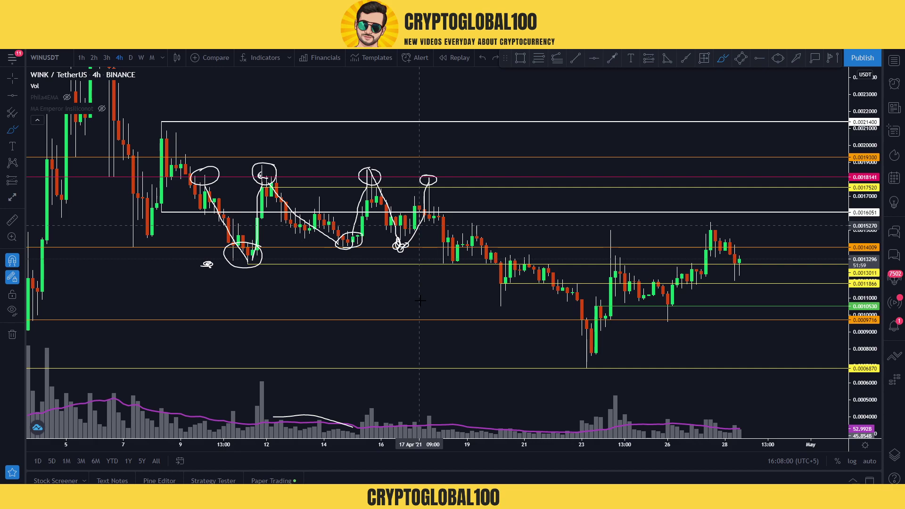
pyautogui.hotkey('ctrl', 'z')
pyautogui.hotkey('ctrl', 'z')
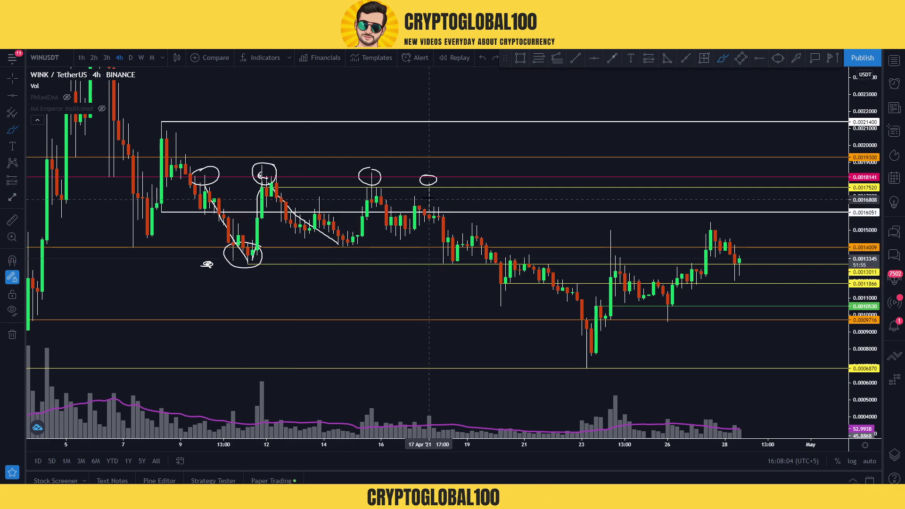
# Trace the swings from the 14 April low down to the 18 April low, circle that low and connect it to the 11 April low.
pyautogui.moveTo(344, 238)
pyautogui.mouseDown()
pyautogui.moveTo(352, 244)
pyautogui.moveTo(362, 227)
pyautogui.moveTo(373, 188)
pyautogui.moveTo(401, 238)
pyautogui.moveTo(435, 180)
pyautogui.moveTo(458, 261)
pyautogui.mouseUp()
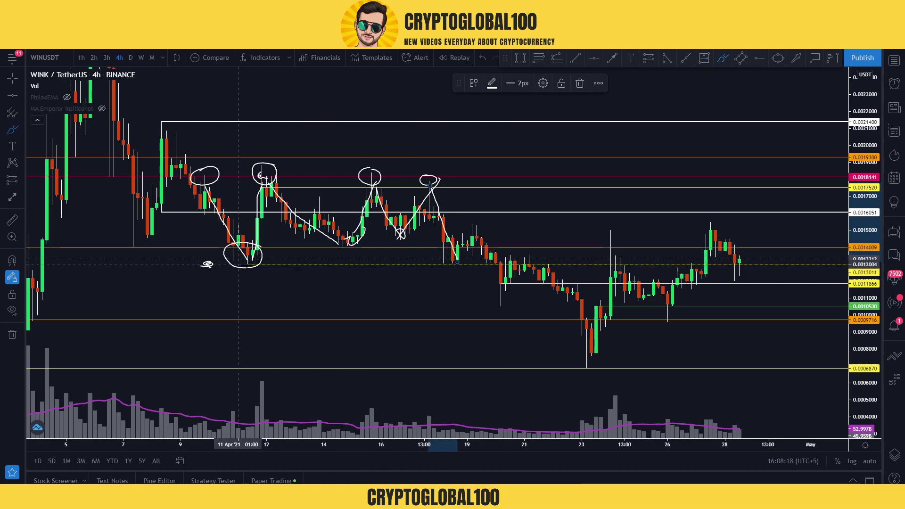
pyautogui.moveTo(248, 260)
pyautogui.mouseDown()
pyautogui.moveTo(448, 259)
pyautogui.moveTo(462, 250)
pyautogui.moveTo(441, 264)
pyautogui.moveTo(467, 258)
pyautogui.moveTo(434, 262)
pyautogui.mouseUp()
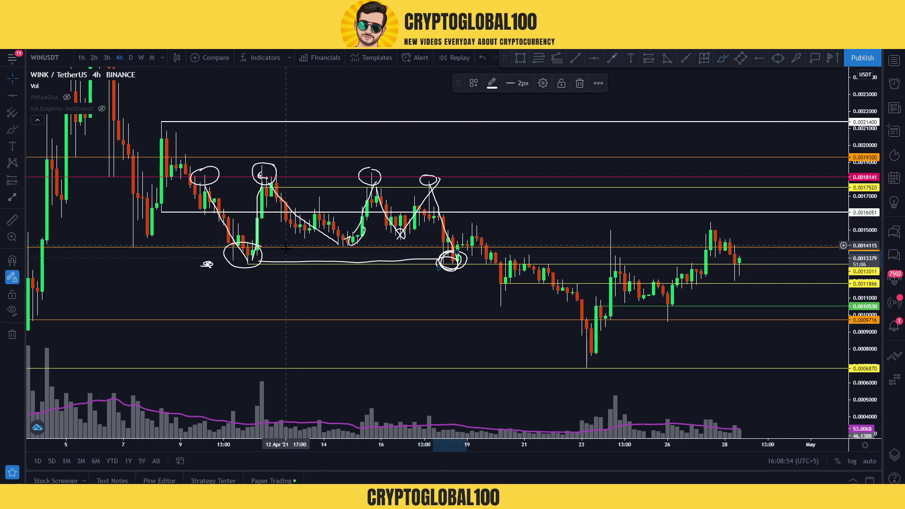
# Undo the white swing lines, low circles and connecting stroke back to the three circled highs.
pyautogui.hotkey('ctrl', 'z')
pyautogui.hotkey('ctrl', 'z')
pyautogui.hotkey('ctrl', 'z')
pyautogui.hotkey('ctrl', 'z')
pyautogui.hotkey('ctrl', 'z')
pyautogui.hotkey('ctrl', 'z')
pyautogui.hotkey('ctrl', 'z')
pyautogui.hotkey('ctrl', 'z')
pyautogui.hotkey('ctrl', 'z')
pyautogui.hotkey('ctrl', 'z')
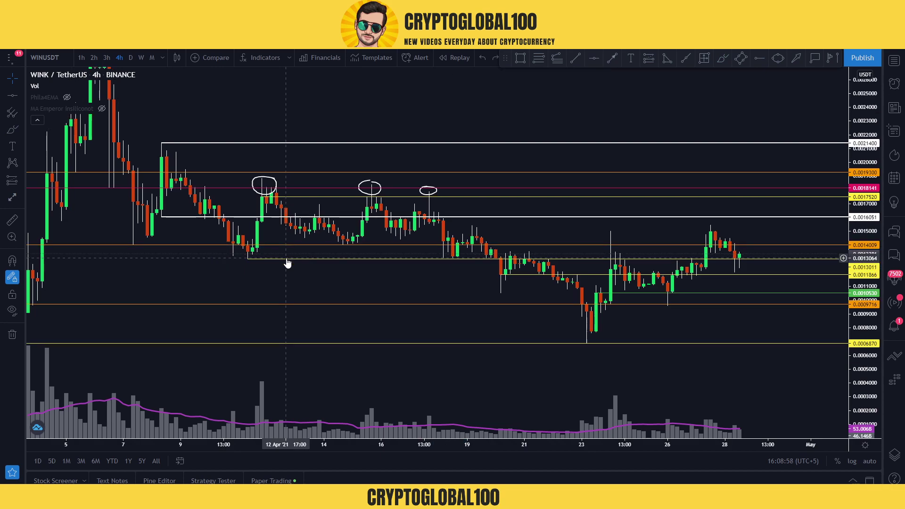
pyautogui.rightClick(393, 245)
pyautogui.press('Escape')
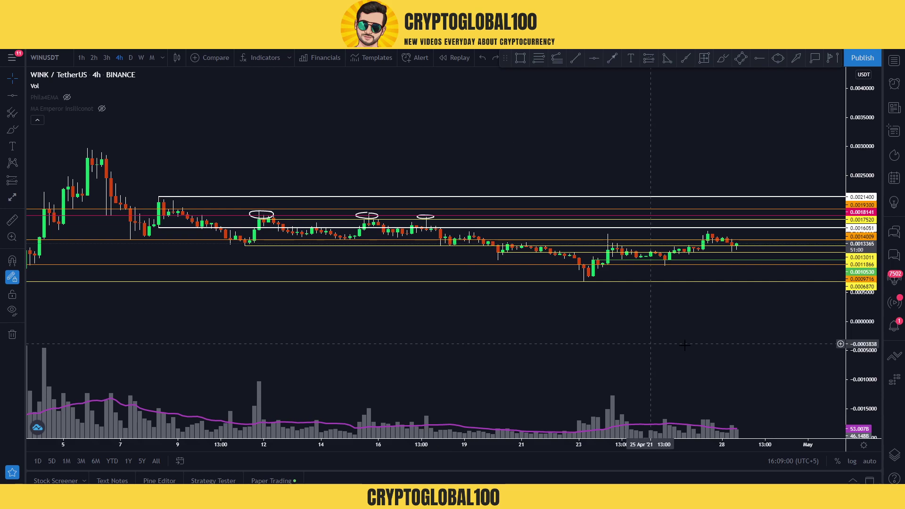
# Add a dashed green horizontal ray at 0.0015321 starting from the 13 April candle, snapped with magnet mode.
pyautogui.moveTo(852, 382); pyautogui.dragTo(854, 438)
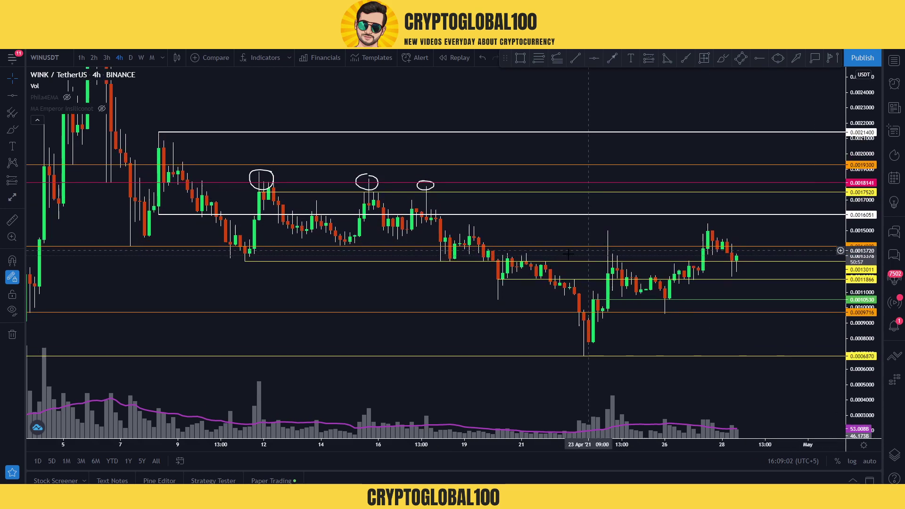
pyautogui.scroll(2, 246, 277)
pyautogui.moveTo(246, 278); pyautogui.dragTo(346, 309)
pyautogui.scroll(2, 346, 309)
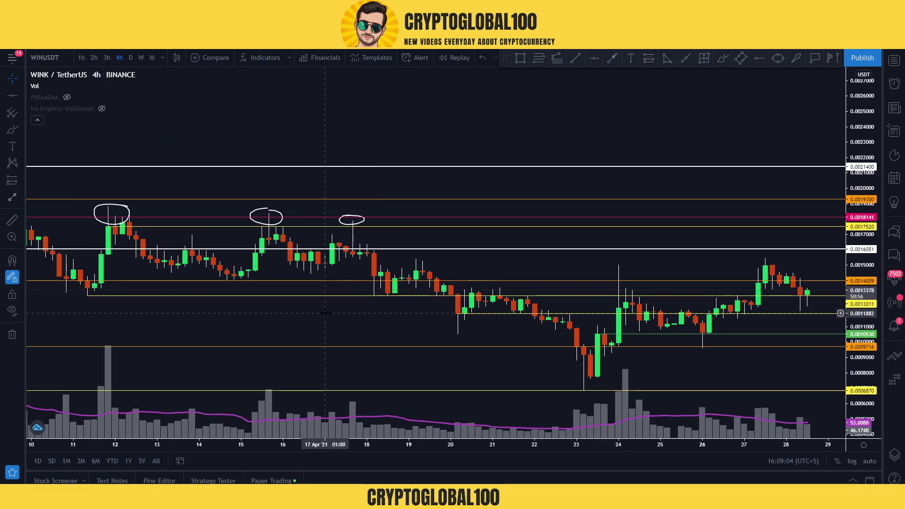
pyautogui.moveTo(270, 309); pyautogui.dragTo(349, 317)
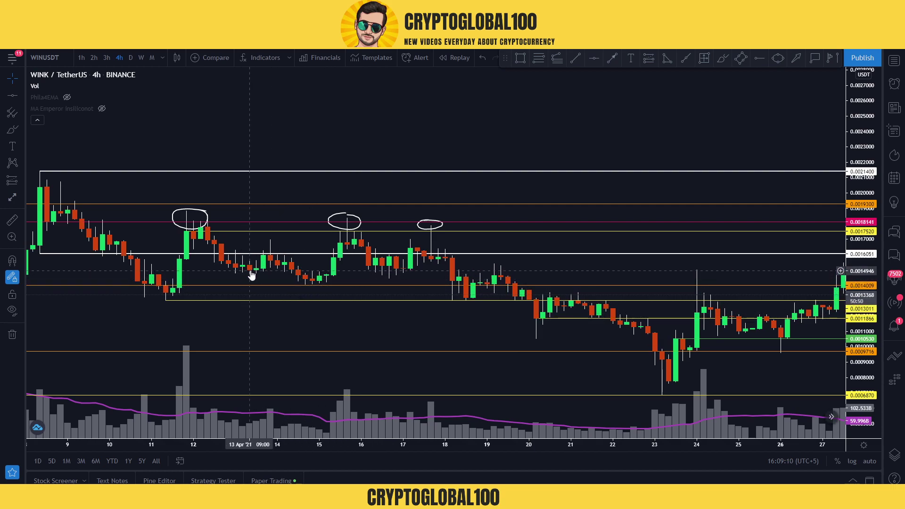
pyautogui.moveTo(250, 246); pyautogui.dragTo(246, 271)
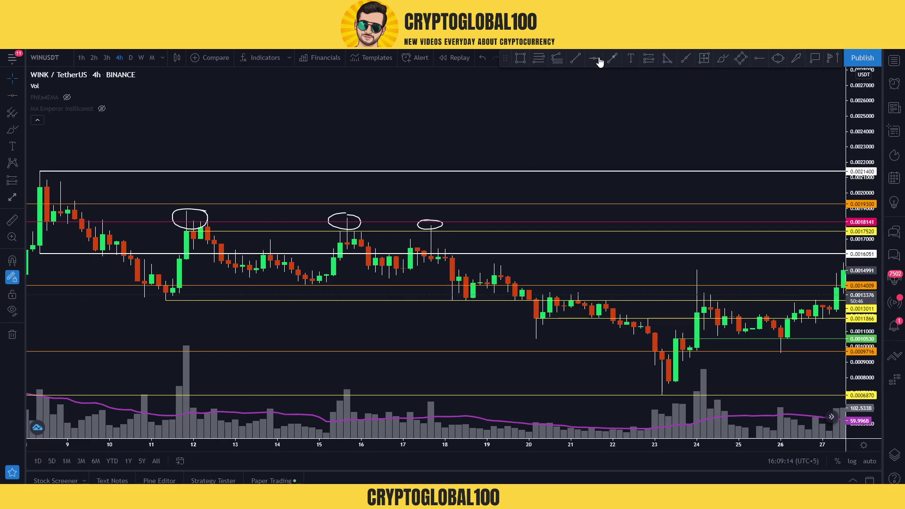
pyautogui.click(759, 58)
pyautogui.click(12, 261)
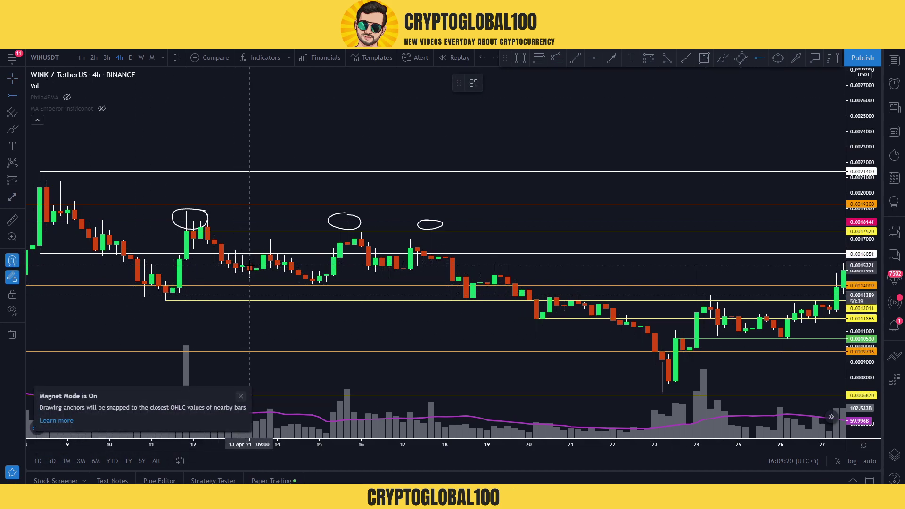
pyautogui.click(250, 266)
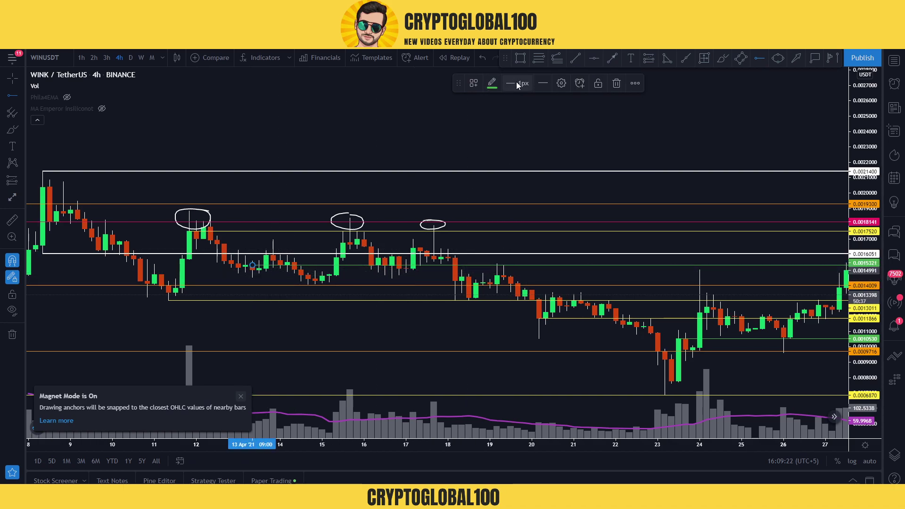
pyautogui.click(543, 83)
pyautogui.click(547, 119)
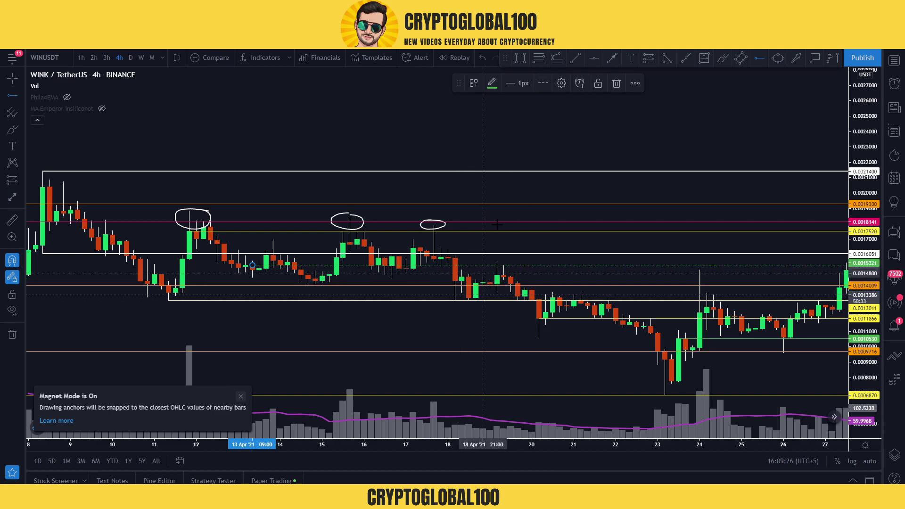
pyautogui.click(504, 138)
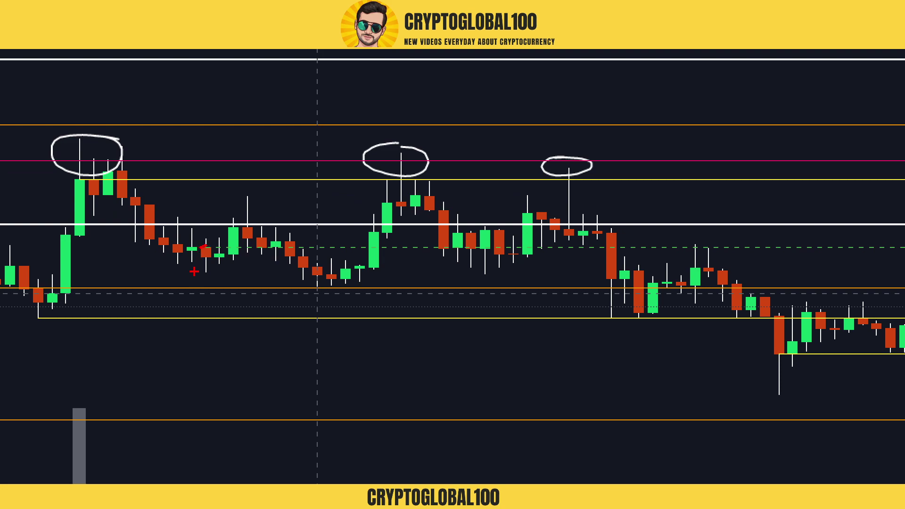
# Mark in red the 13, 19, 24 and 27 April candles near the dashed green level and trace the rise from the 23 April low.
pyautogui.moveTo(194, 268); pyautogui.dragTo(218, 268)
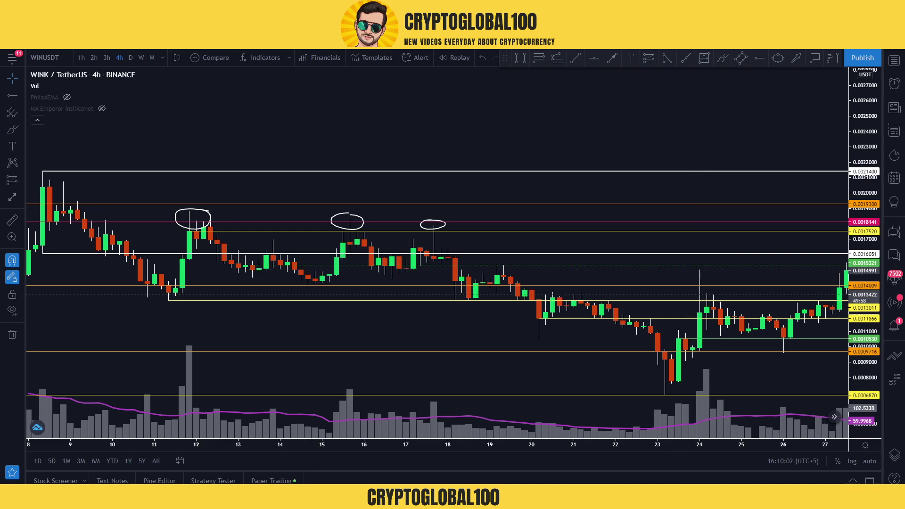
pyautogui.rightClick(559, 381)
pyautogui.press('Escape')
pyautogui.moveTo(559, 382); pyautogui.dragTo(545, 359)
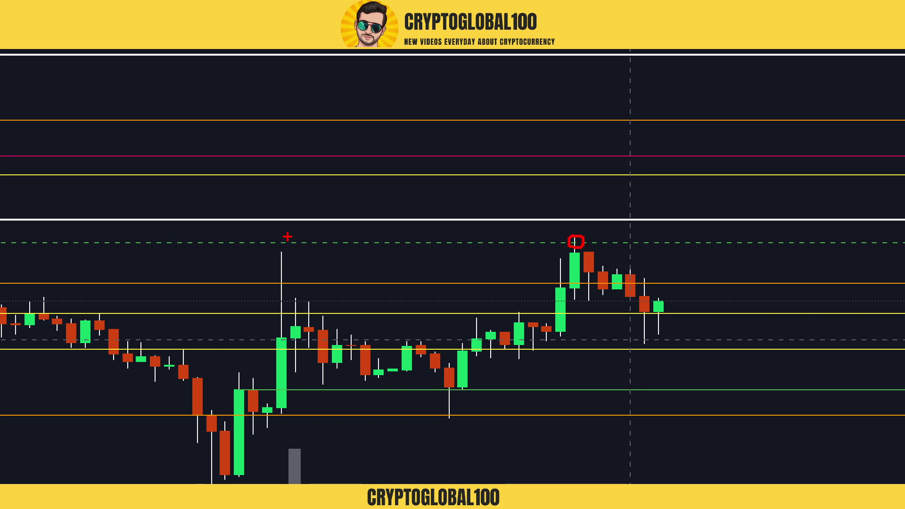
pyautogui.moveTo(289, 237); pyautogui.dragTo(272, 264)
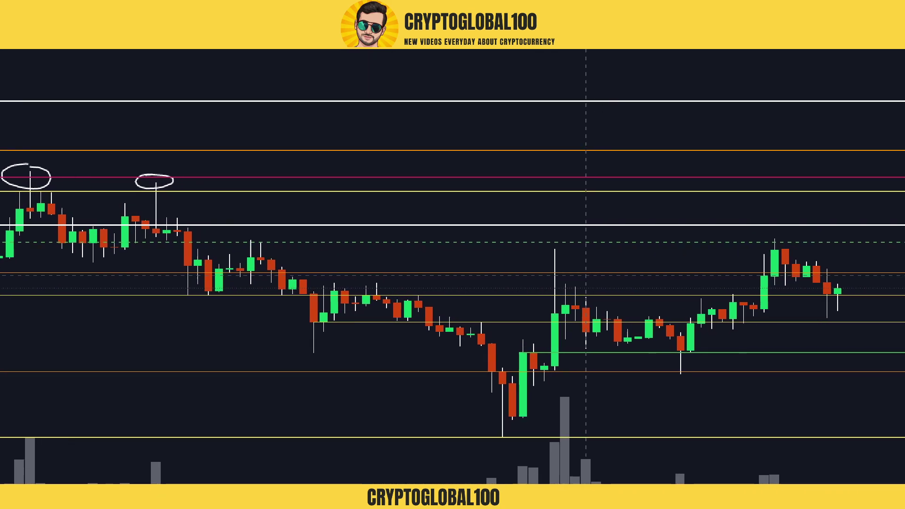
pyautogui.moveTo(205, 234); pyautogui.dragTo(209, 237)
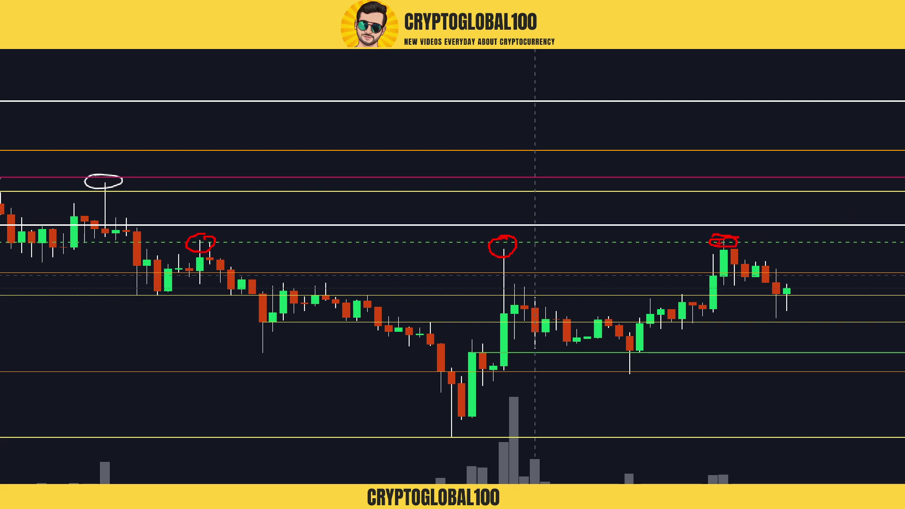
pyautogui.moveTo(451, 443); pyautogui.dragTo(816, 274)
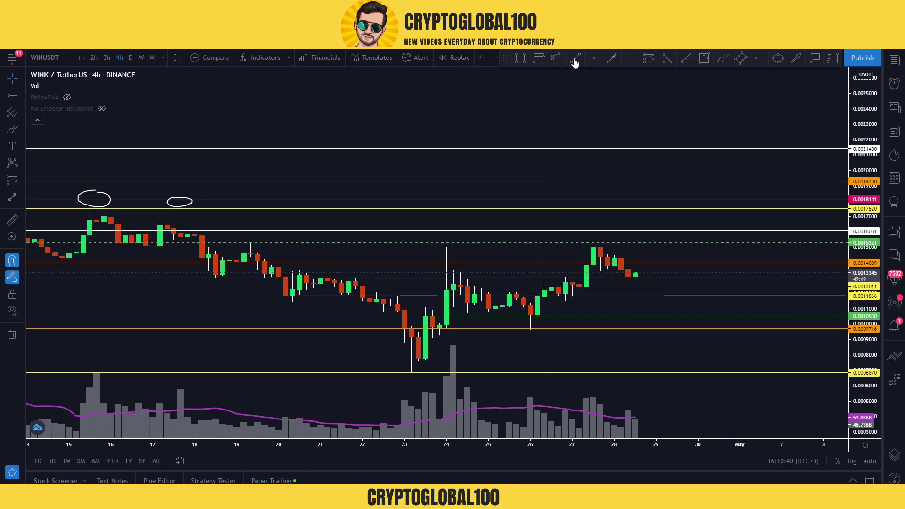
# With magnet mode off, draw a dashed white trend line from the 23 April low along the 26 April low to about 0.0016908 on 3 May.
pyautogui.click(575, 59)
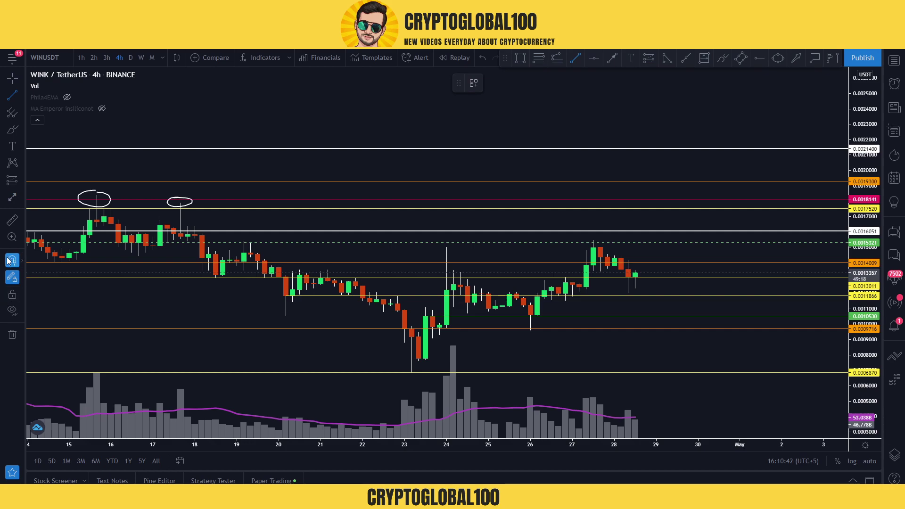
pyautogui.click(412, 372)
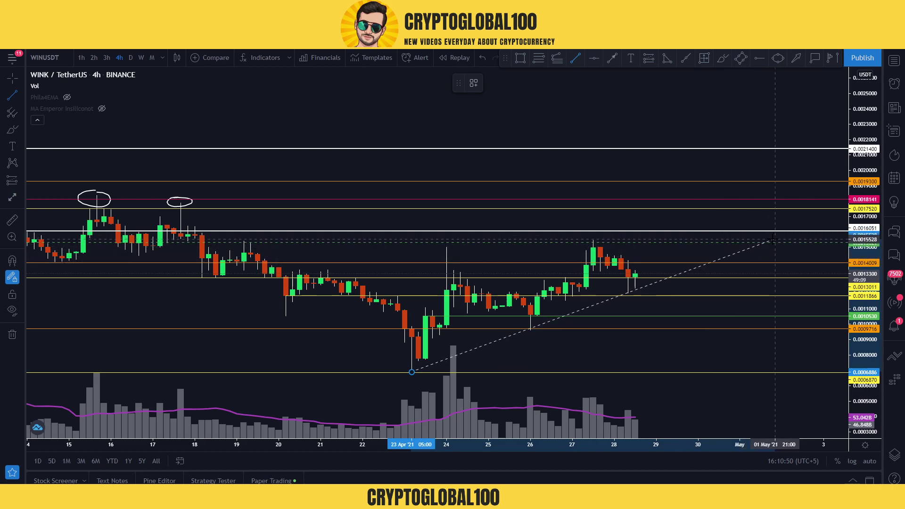
pyautogui.click(830, 218)
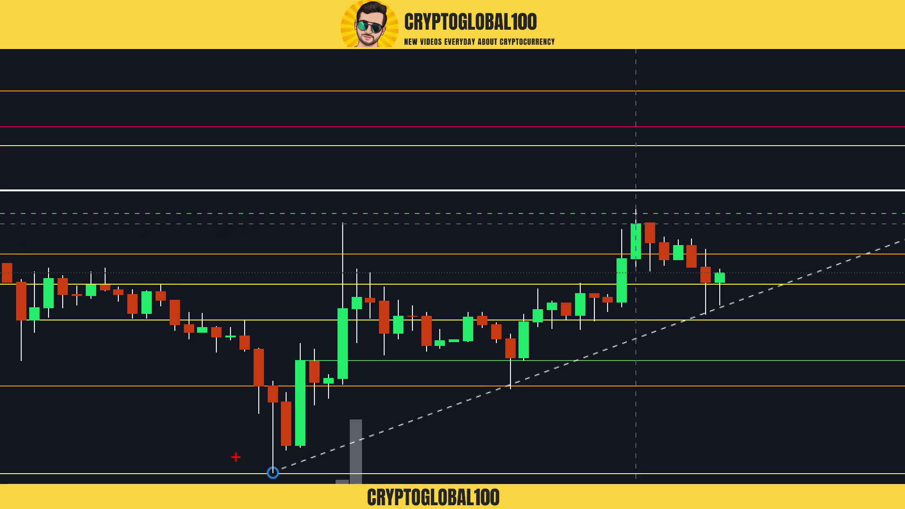
pyautogui.moveTo(289, 457)
pyautogui.mouseDown()
pyautogui.moveTo(351, 235)
pyautogui.moveTo(523, 361)
pyautogui.moveTo(535, 320)
pyautogui.moveTo(610, 274)
pyautogui.moveTo(645, 215)
pyautogui.moveTo(686, 271)
pyautogui.mouseUp()
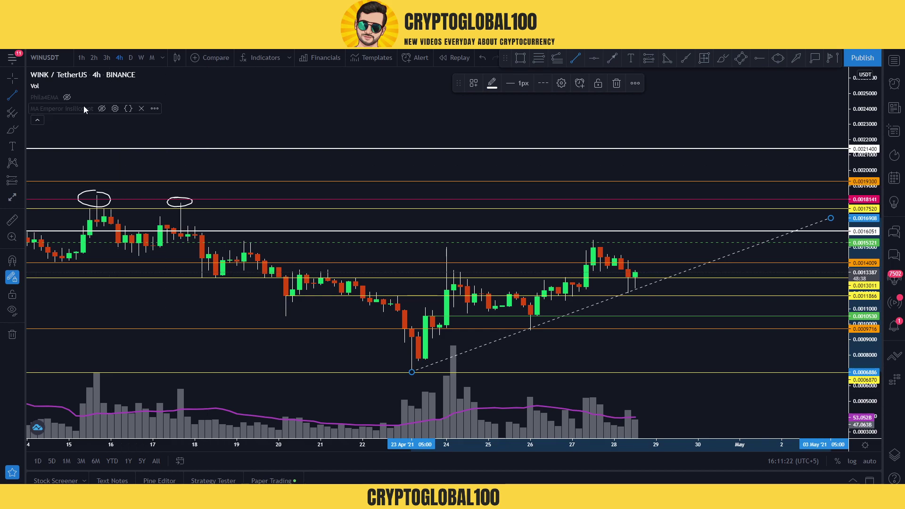
pyautogui.click(480, 84)
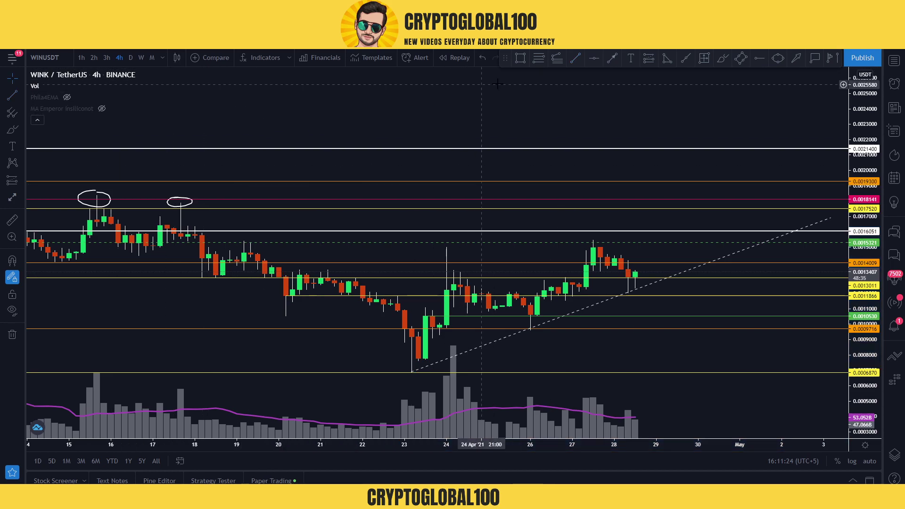
# Draw white arrows along the swings from the 23 April low through the 24 April high, 26 April low and 27 April high to 28 April.
pyautogui.click(612, 58)
pyautogui.click(412, 369)
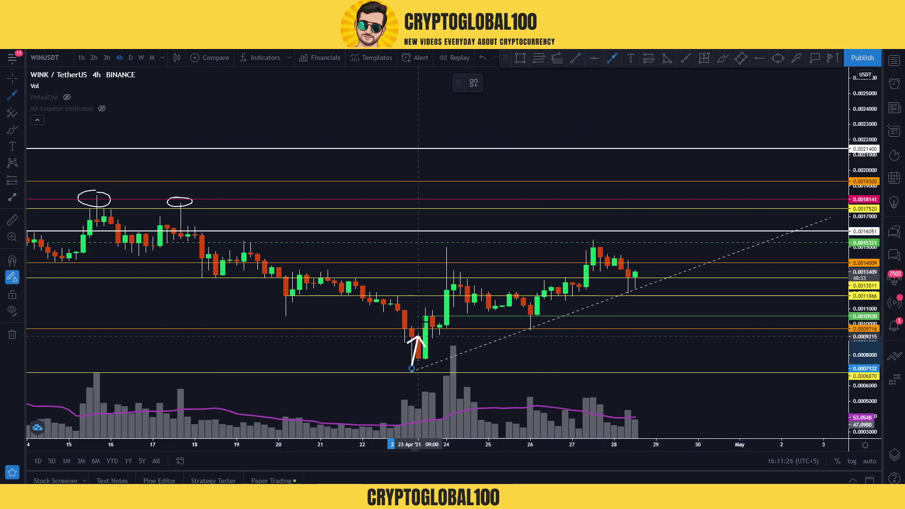
pyautogui.click(454, 247)
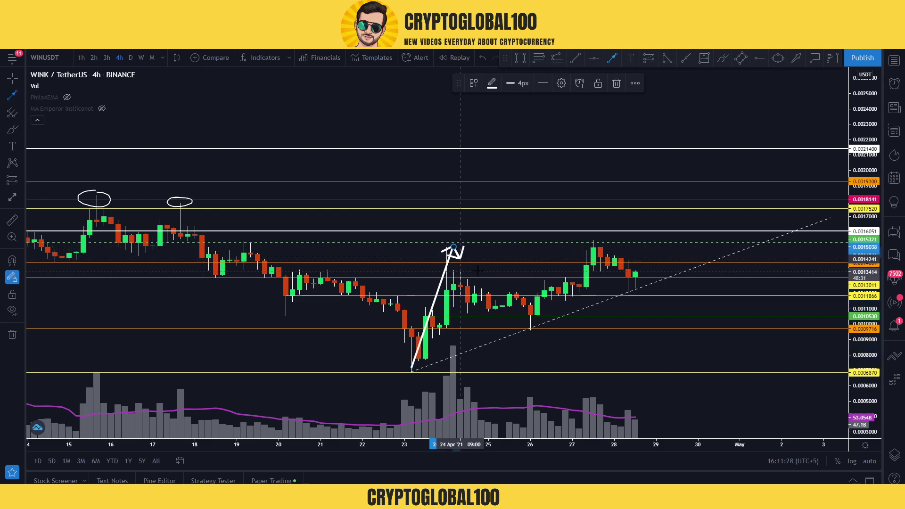
pyautogui.click(537, 315)
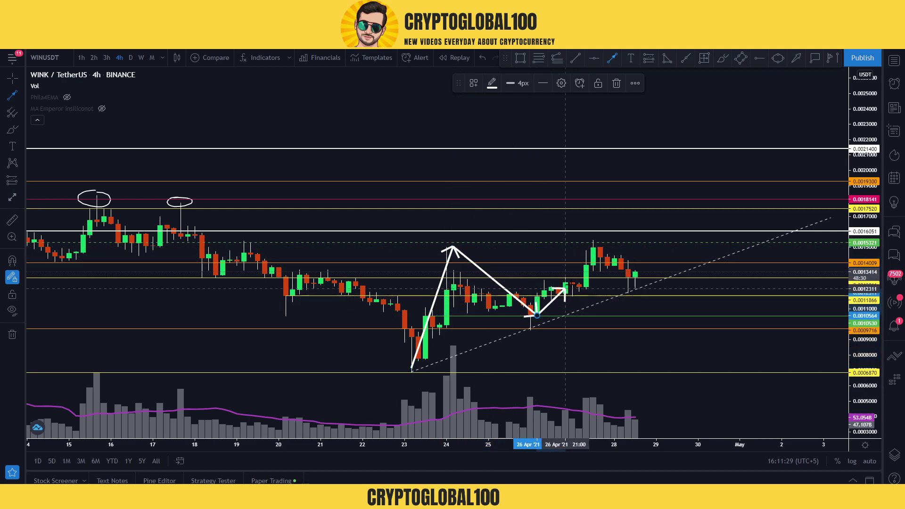
pyautogui.click(593, 241)
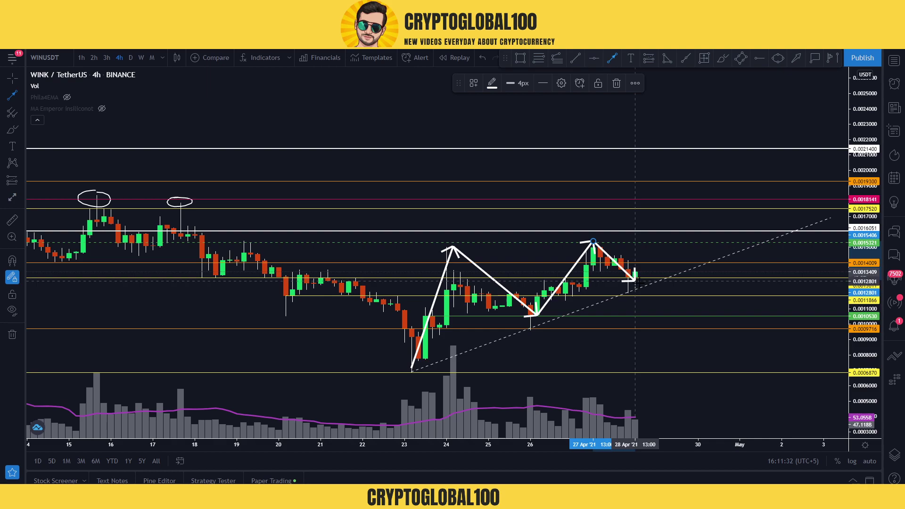
pyautogui.click(642, 285)
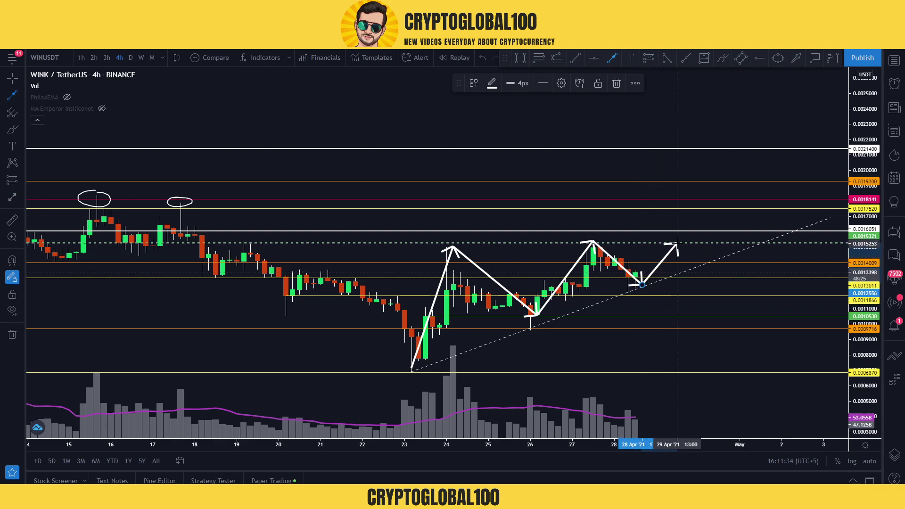
# Project further arrows up to about 0.0015253 on 29 April, down to the trend line on 30 April and up towards the 0.0018141 level.
pyautogui.click(676, 243)
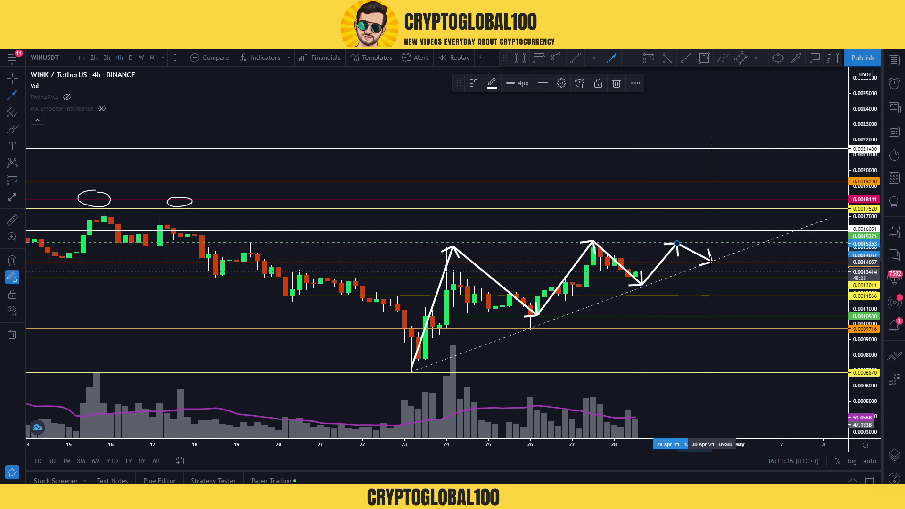
pyautogui.click(713, 261)
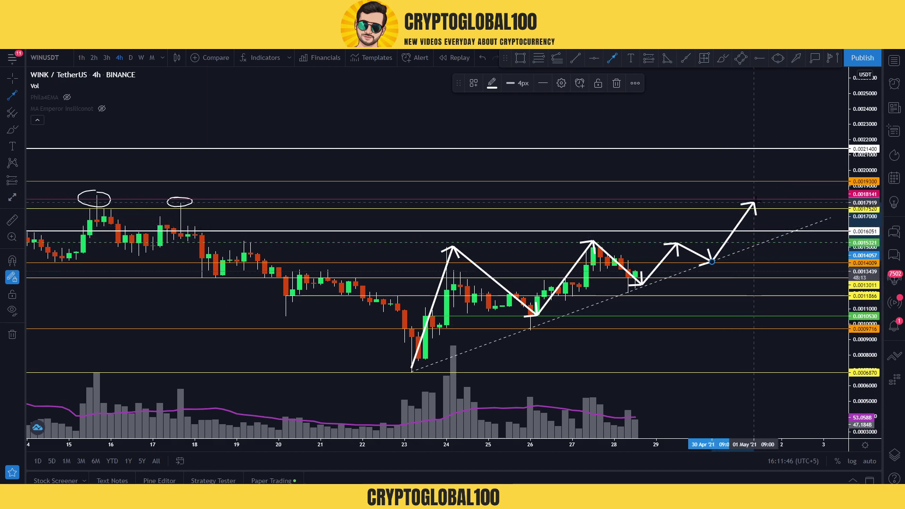
pyautogui.doubleClick(761, 198)
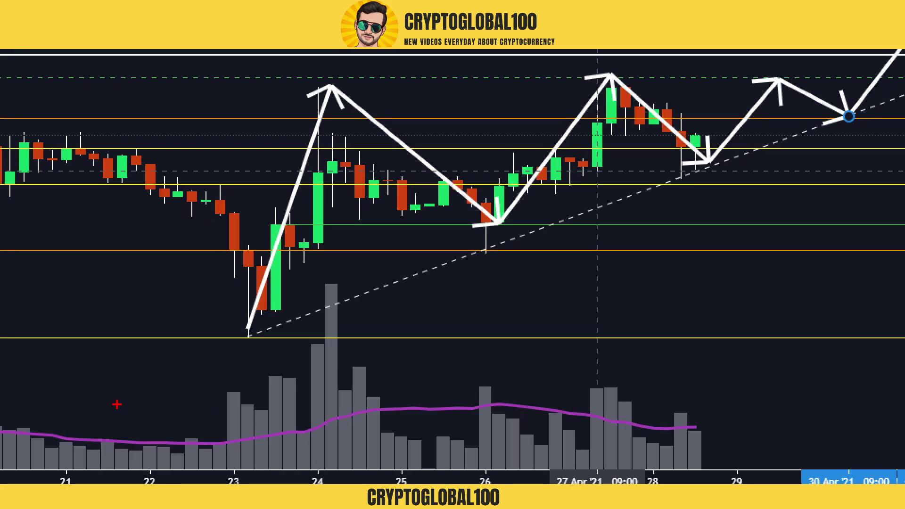
# Trace the rising volume and price of 23 to 24 April in red, and box the sideways range up to 26 April.
pyautogui.moveTo(227, 401)
pyautogui.mouseDown()
pyautogui.moveTo(268, 381)
pyautogui.moveTo(336, 302)
pyautogui.mouseUp()
pyautogui.moveTo(255, 333)
pyautogui.mouseDown()
pyautogui.moveTo(304, 286)
pyautogui.moveTo(347, 214)
pyautogui.mouseUp()
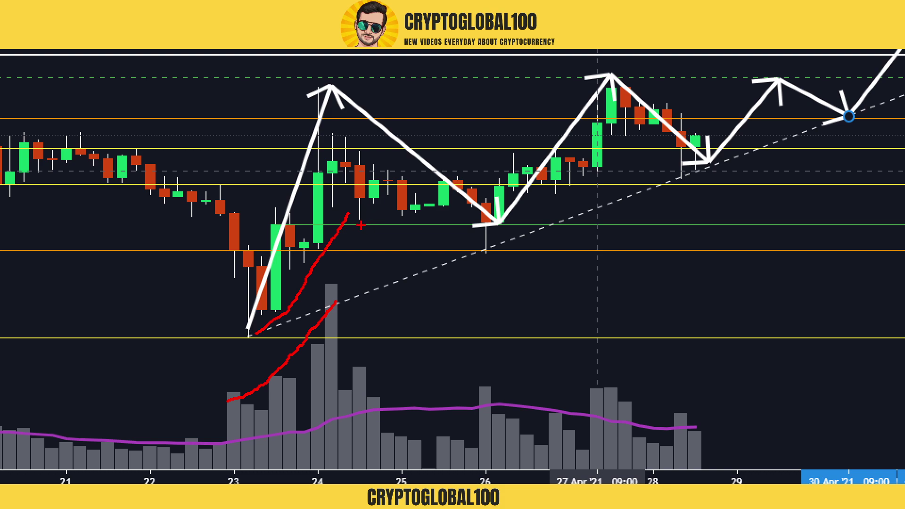
pyautogui.moveTo(356, 227); pyautogui.dragTo(390, 229)
pyautogui.moveTo(520, 226)
pyautogui.mouseDown()
pyautogui.moveTo(530, 167)
pyautogui.moveTo(486, 149)
pyautogui.moveTo(340, 147)
pyautogui.moveTo(346, 216)
pyautogui.moveTo(396, 237)
pyautogui.mouseUp()
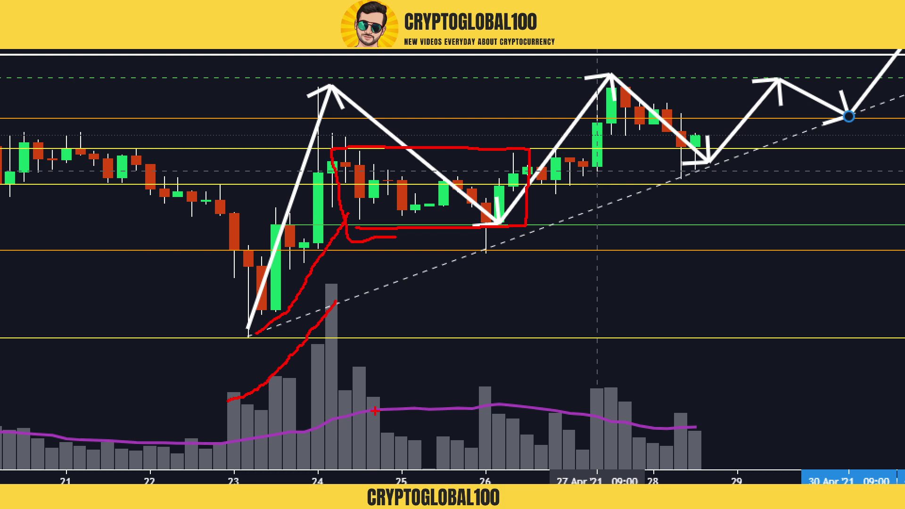
# Circle the key candles of 23, 24 and 25 April in red and link them and the 26 April low to their volume bars.
pyautogui.moveTo(425, 452)
pyautogui.mouseDown()
pyautogui.moveTo(427, 466)
pyautogui.moveTo(427, 241)
pyautogui.mouseUp()
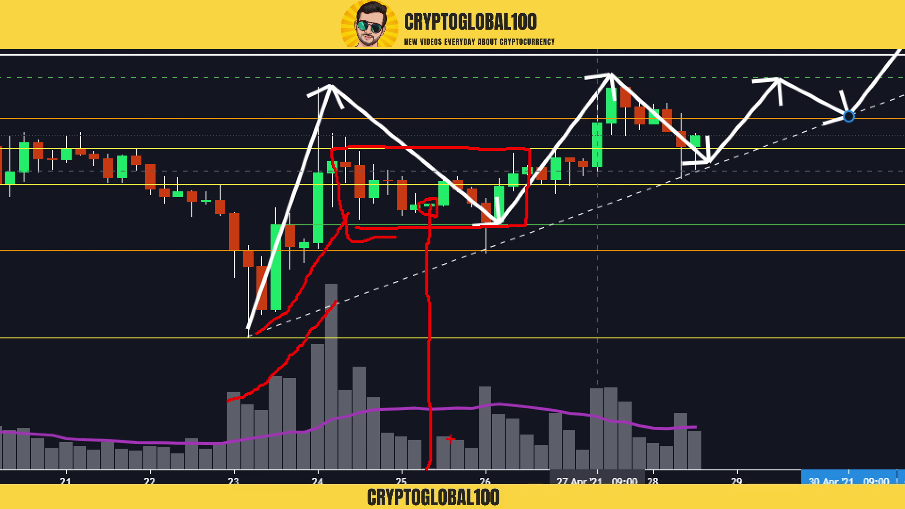
pyautogui.moveTo(491, 267); pyautogui.dragTo(483, 370)
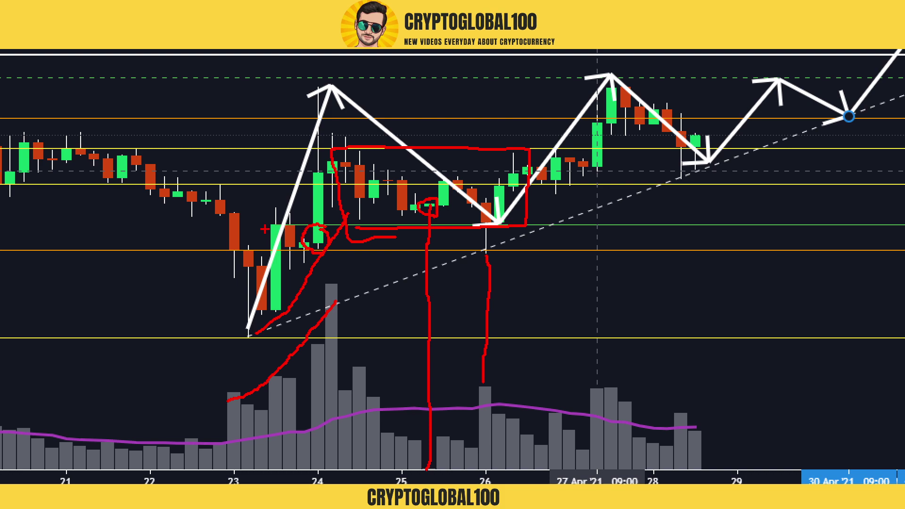
pyautogui.moveTo(273, 249); pyautogui.dragTo(283, 222)
pyautogui.moveTo(281, 336); pyautogui.dragTo(274, 388)
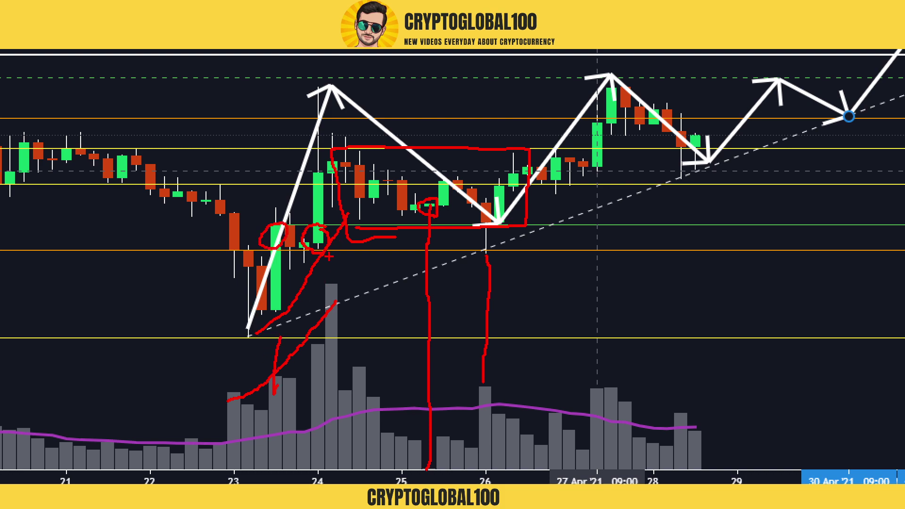
pyautogui.moveTo(318, 270); pyautogui.dragTo(320, 349)
# Draw a red horizontal line from the 26 April volume bar's top back to 23 April, and mark the 26 April low and subsequent price rise.
pyautogui.moveTo(463, 389); pyautogui.dragTo(251, 386)
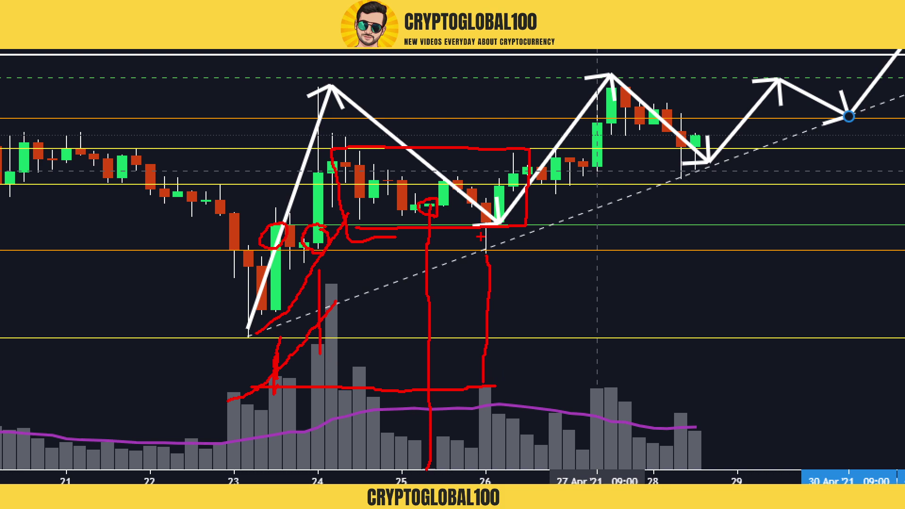
pyautogui.moveTo(481, 228); pyautogui.dragTo(481, 262)
pyautogui.moveTo(503, 233); pyautogui.dragTo(529, 196)
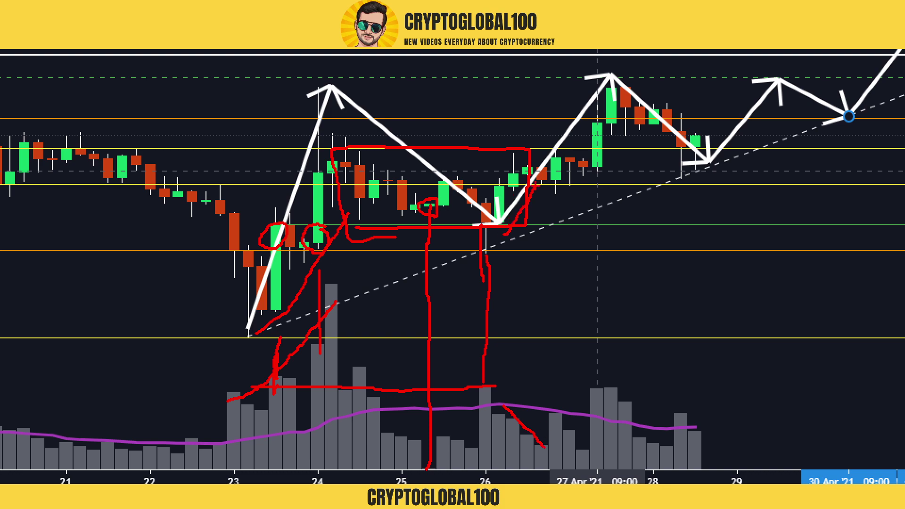
# Underline the 26 to 27 April price in red, circle the 27 April volume bars, and trace the following price rise and fall.
pyautogui.moveTo(535, 188); pyautogui.dragTo(559, 186)
pyautogui.moveTo(625, 368)
pyautogui.mouseDown()
pyautogui.moveTo(584, 382)
pyautogui.moveTo(636, 422)
pyautogui.moveTo(619, 356)
pyautogui.mouseUp()
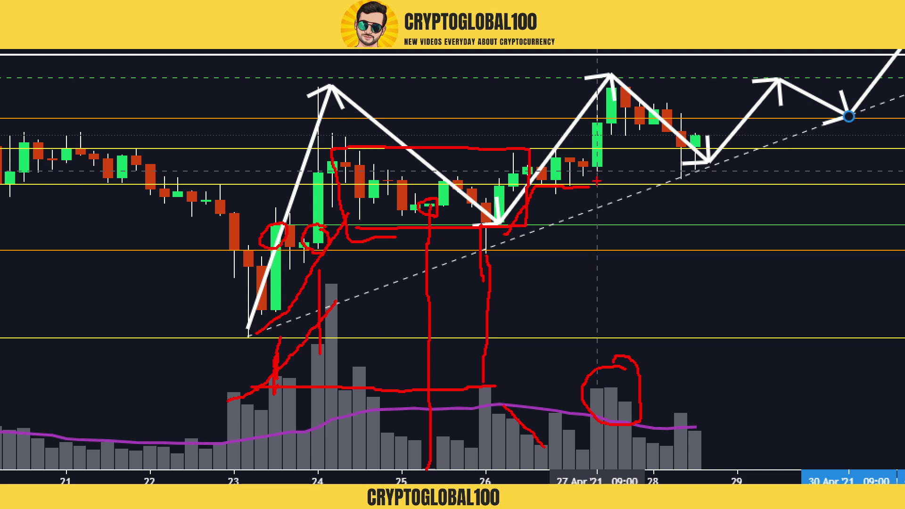
pyautogui.moveTo(592, 187)
pyautogui.mouseDown()
pyautogui.moveTo(605, 101)
pyautogui.moveTo(670, 164)
pyautogui.mouseUp()
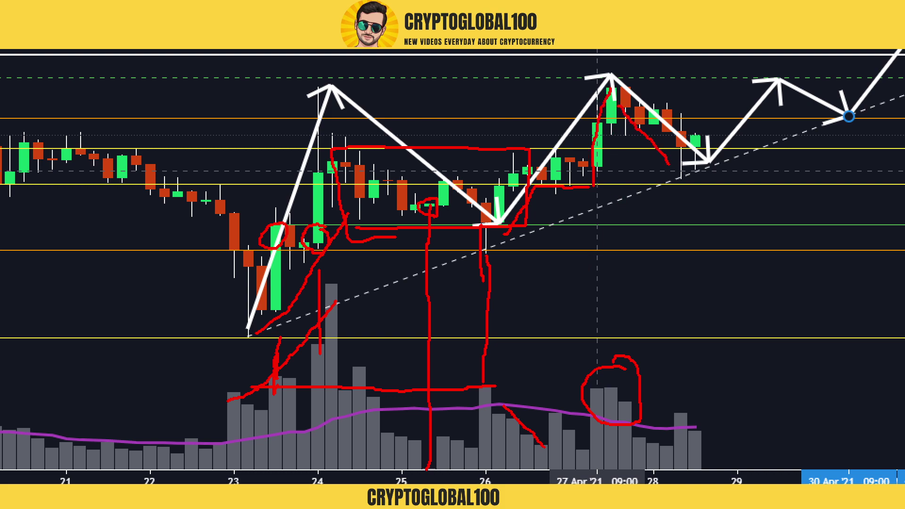
pyautogui.moveTo(641, 433); pyautogui.dragTo(660, 441)
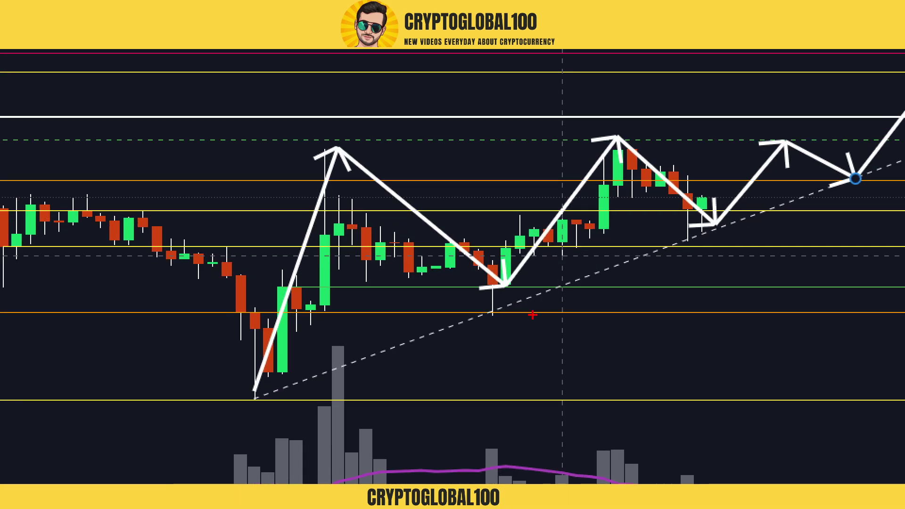
# Sketch two falling red strokes, a base line and a cross below the trend line, and further strokes above the 24 to 27 April swings.
pyautogui.moveTo(532, 315); pyautogui.dragTo(593, 371)
pyautogui.moveTo(611, 325); pyautogui.dragTo(655, 371)
pyautogui.moveTo(572, 390); pyautogui.dragTo(737, 386)
pyautogui.moveTo(745, 335); pyautogui.dragTo(703, 384)
pyautogui.moveTo(698, 342); pyautogui.dragTo(767, 399)
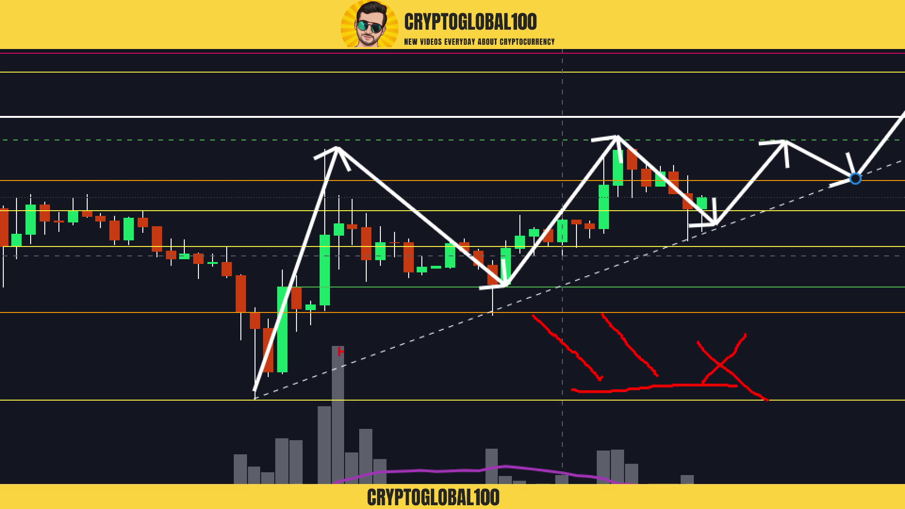
pyautogui.moveTo(374, 63)
pyautogui.mouseDown()
pyautogui.moveTo(484, 173)
pyautogui.moveTo(516, 168)
pyautogui.moveTo(515, 49)
pyautogui.mouseUp()
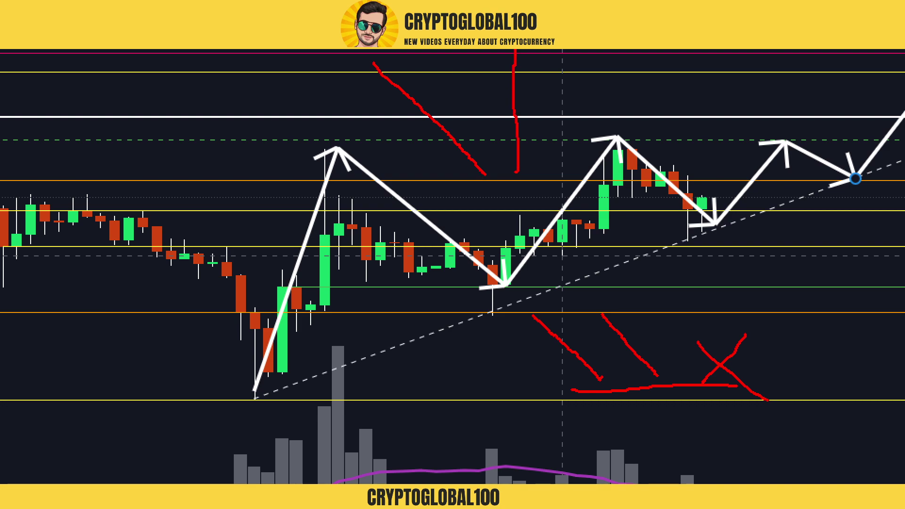
pyautogui.moveTo(489, 195)
pyautogui.mouseDown()
pyautogui.moveTo(495, 205)
pyautogui.moveTo(641, 86)
pyautogui.mouseUp()
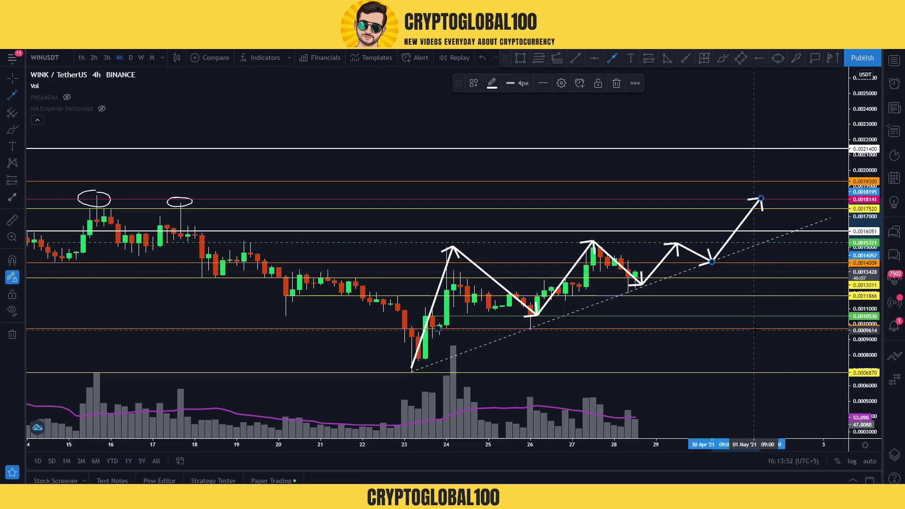
# Scribble a red mark on the final projected arrow near the 0.0015321 level, and clear the markup.
pyautogui.scroll(-2, 678, 331)
pyautogui.scroll(1, 672, 331)
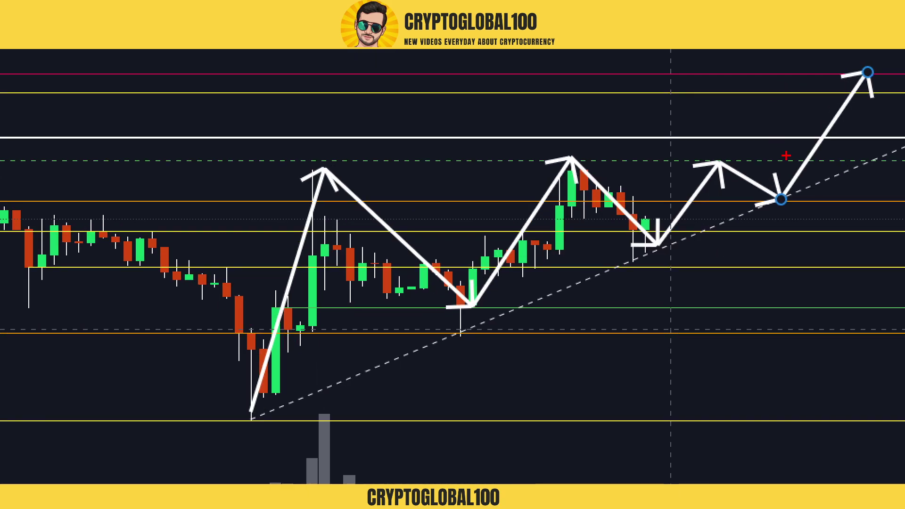
pyautogui.moveTo(797, 161)
pyautogui.mouseDown()
pyautogui.moveTo(811, 175)
pyautogui.moveTo(785, 147)
pyautogui.moveTo(801, 172)
pyautogui.mouseUp()
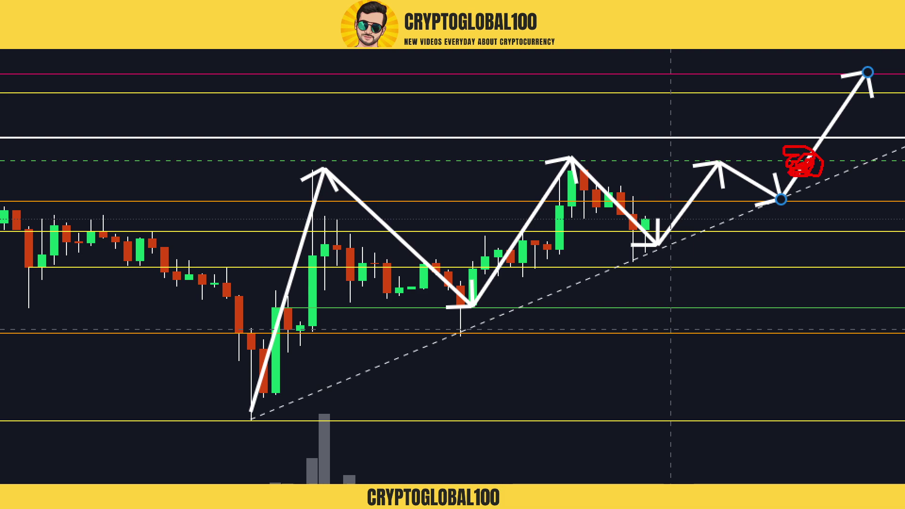
pyautogui.press('Escape')
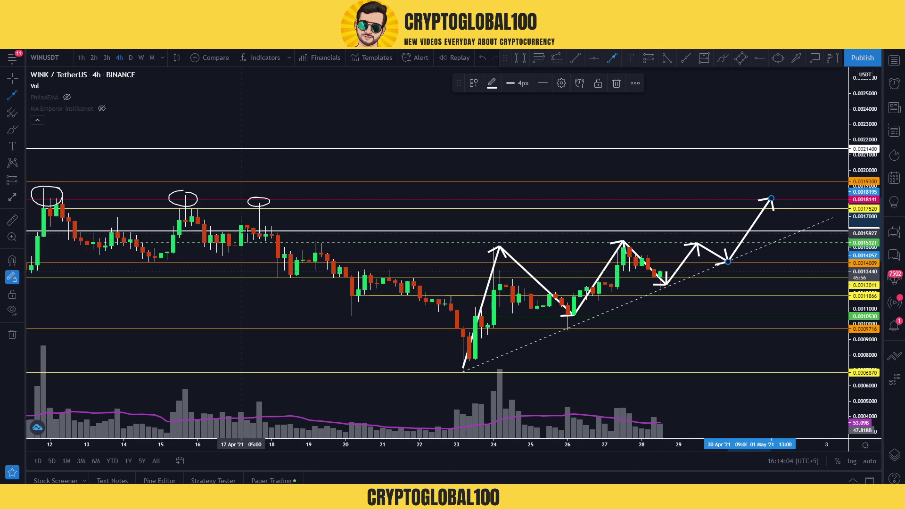
# Mark the 16 to 18 April candles at the 0.0016051 level in red, and add marks further along that level and near 0.0017520.
pyautogui.press('ctrl')
pyautogui.hotkey('ctrl', '1')
pyautogui.moveTo(279, 228)
pyautogui.mouseDown()
pyautogui.moveTo(254, 229)
pyautogui.moveTo(273, 230)
pyautogui.mouseUp()
pyautogui.moveTo(178, 228)
pyautogui.mouseDown()
pyautogui.moveTo(202, 246)
pyautogui.moveTo(163, 234)
pyautogui.mouseUp()
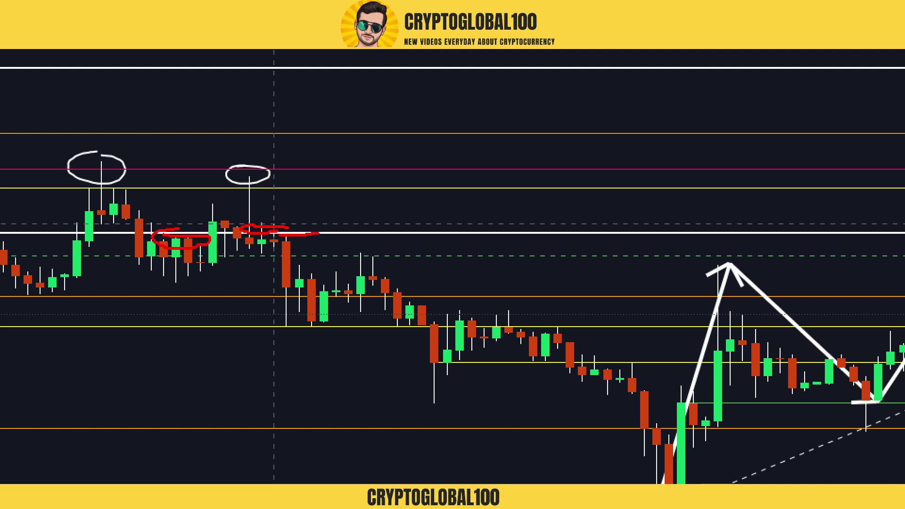
pyautogui.moveTo(367, 227)
pyautogui.mouseDown()
pyautogui.moveTo(360, 239)
pyautogui.moveTo(378, 233)
pyautogui.mouseUp()
pyautogui.moveTo(378, 188); pyautogui.dragTo(385, 179)
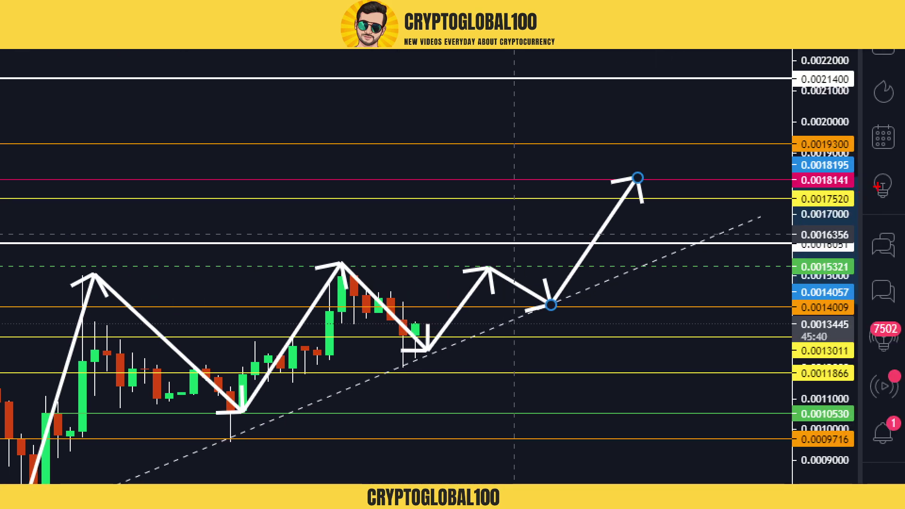
# Mark the 0.0017520 to 0.0018141 zone beside the last projected arrow in red, and switch to OBS Studio.
pyautogui.moveTo(667, 194)
pyautogui.mouseDown()
pyautogui.moveTo(626, 192)
pyautogui.moveTo(664, 203)
pyautogui.moveTo(674, 192)
pyautogui.moveTo(627, 185)
pyautogui.moveTo(679, 179)
pyautogui.mouseUp()
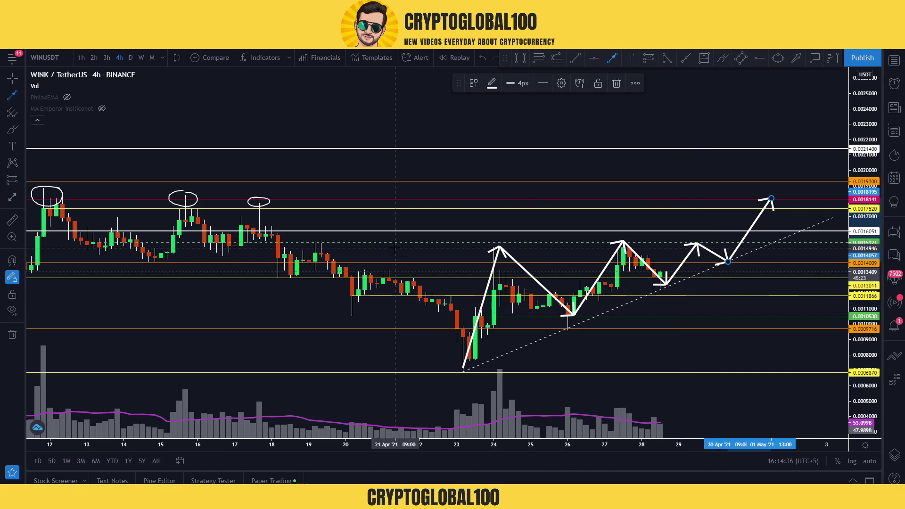
pyautogui.hotkey('alt', 'Tab')
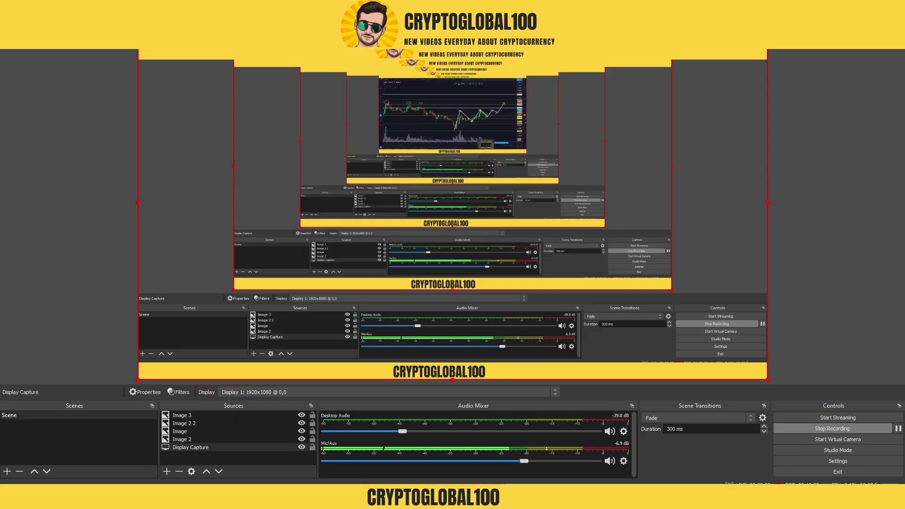